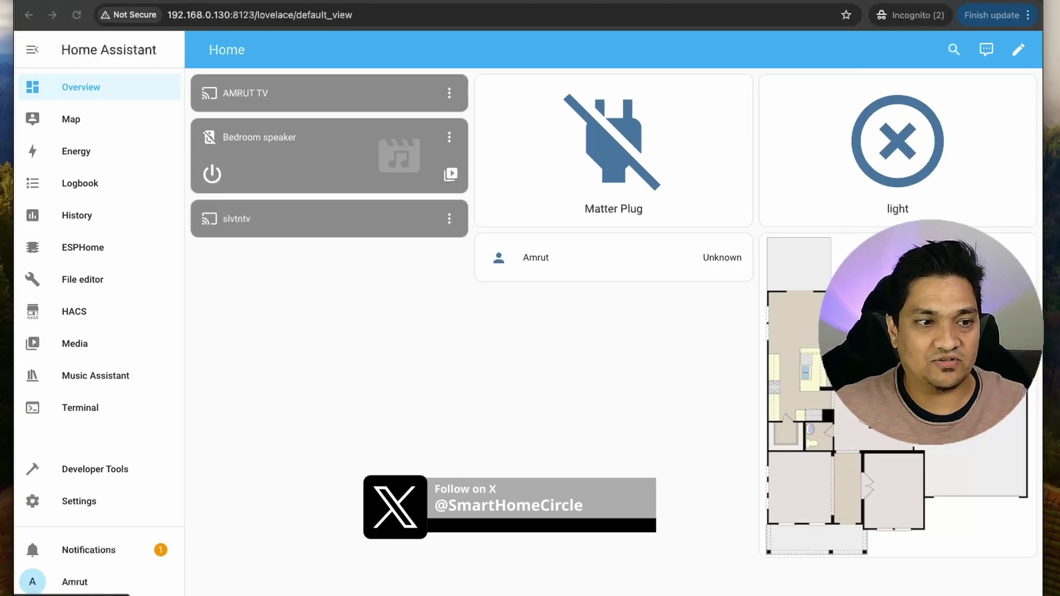
# Start adding the OpenAI Conversation integration in the Devices & Services settings, opening its API key request.
pyautogui.click(130, 502)
pyautogui.click(597, 152)
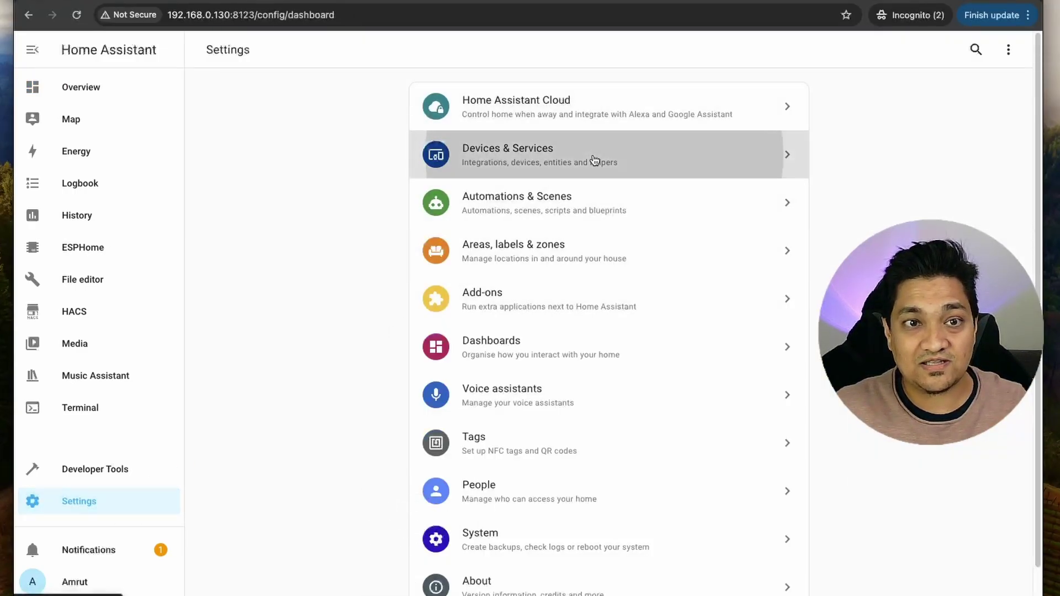
pyautogui.scroll(-1, 760, 451)
pyautogui.scroll(-2, 760, 451)
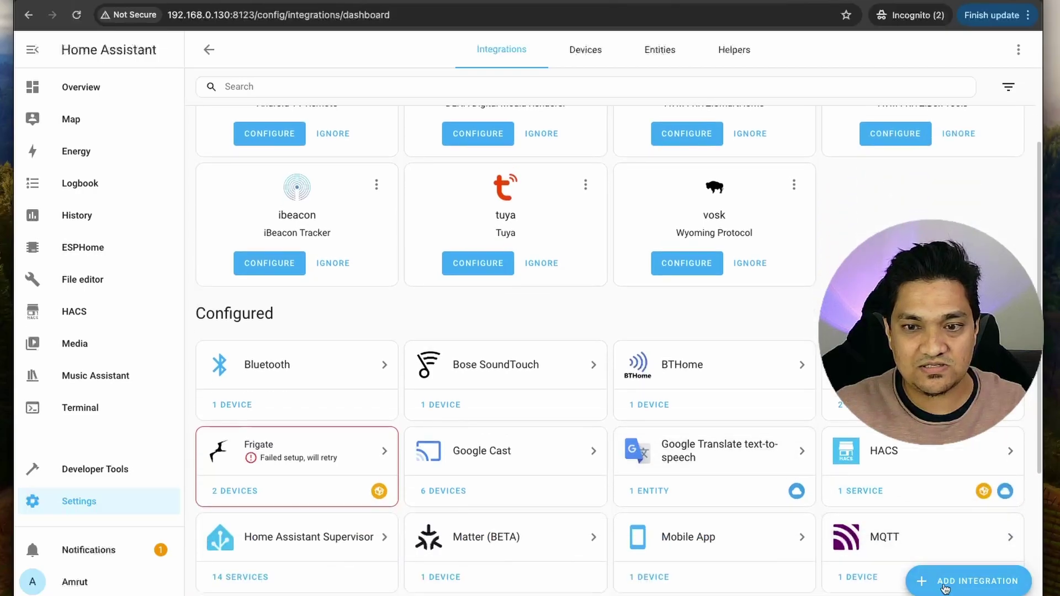
pyautogui.click(945, 586)
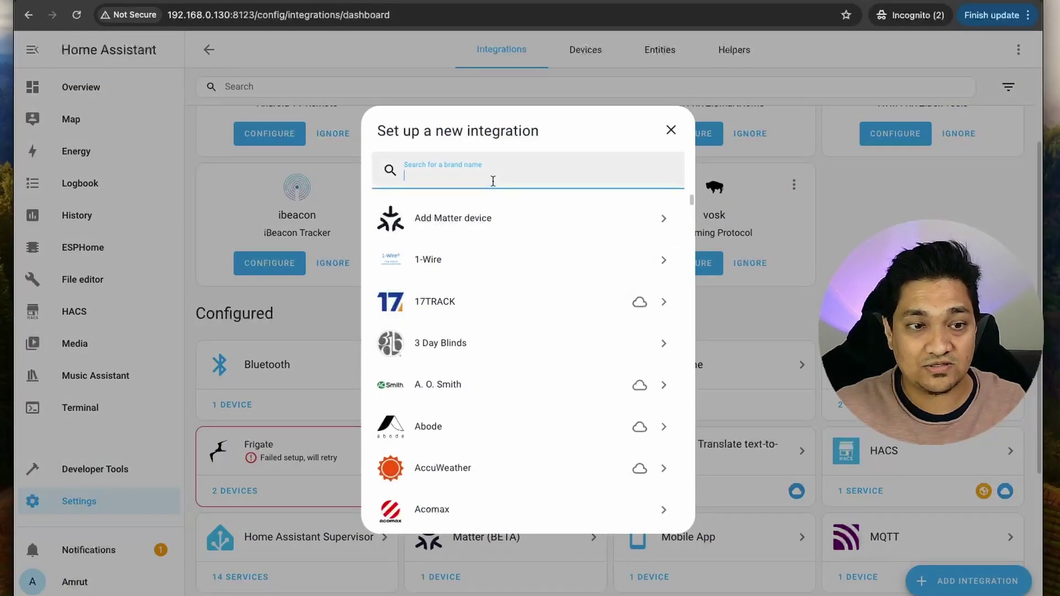
pyautogui.write('ope')
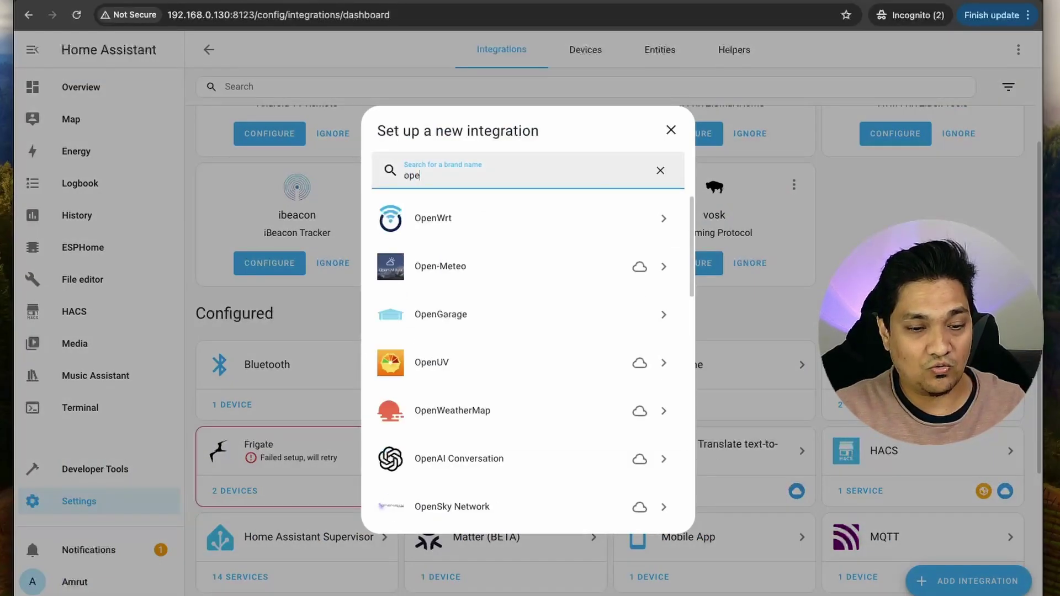
pyautogui.write('na')
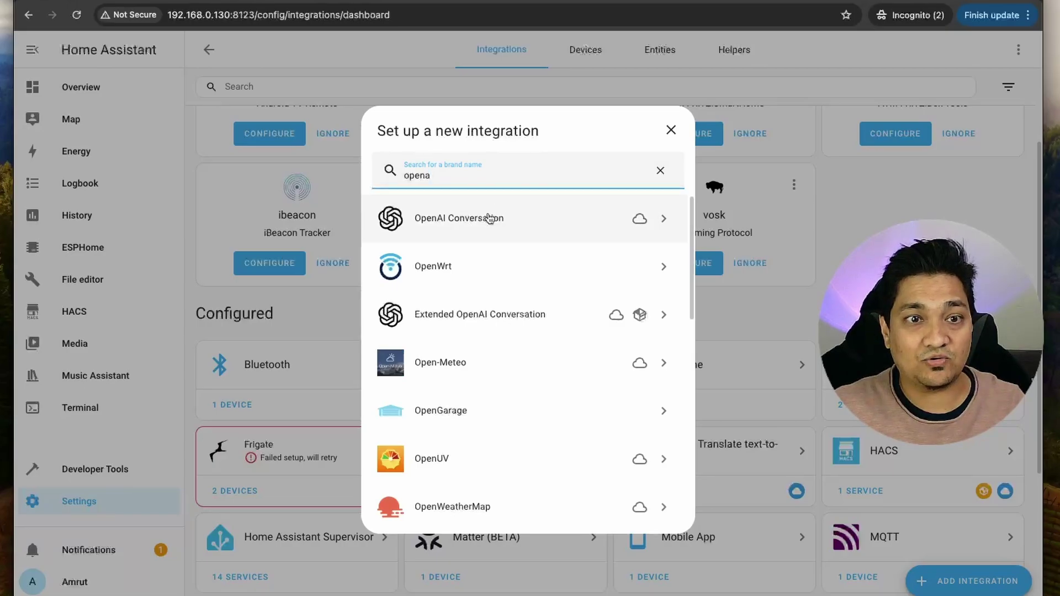
pyautogui.click(487, 218)
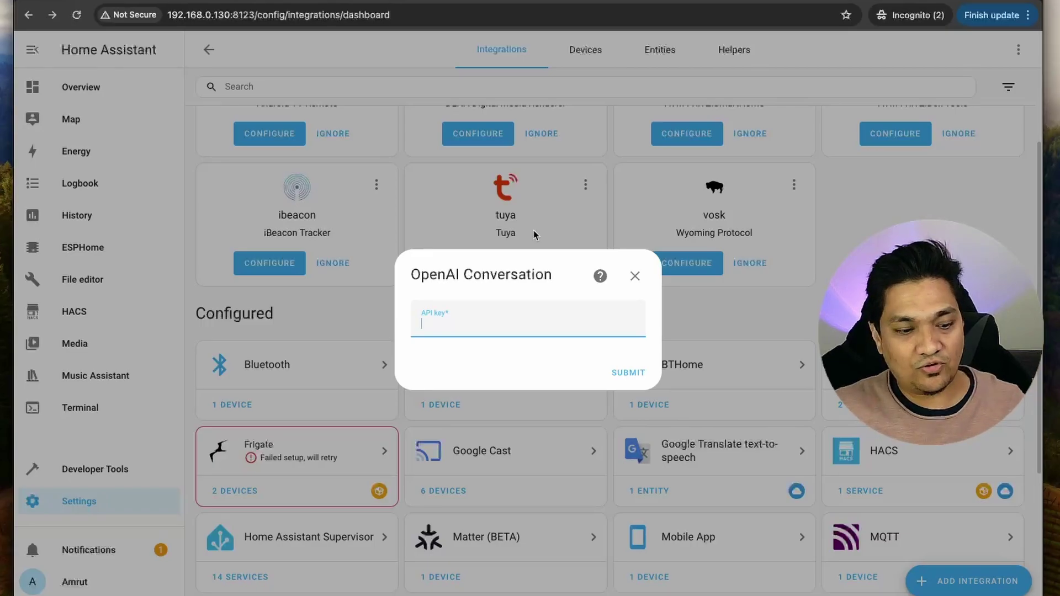
# Switch to the OpenAI platform, create a secret key named "HA Api Key" in the default project with all permissions, and copy it.
pyautogui.hotkey('alt', 'Tab')
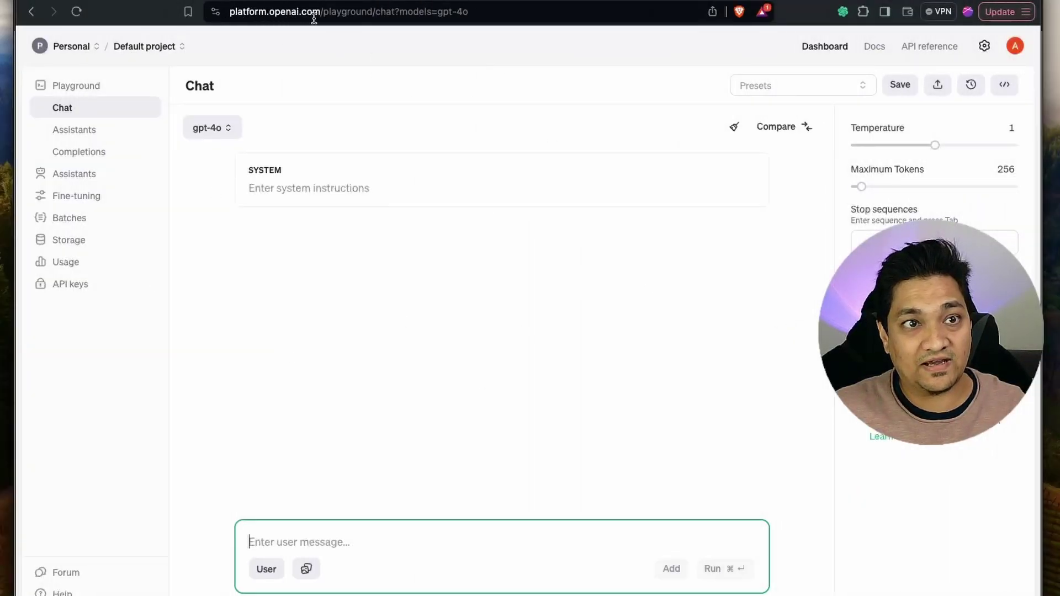
pyautogui.click(842, 51)
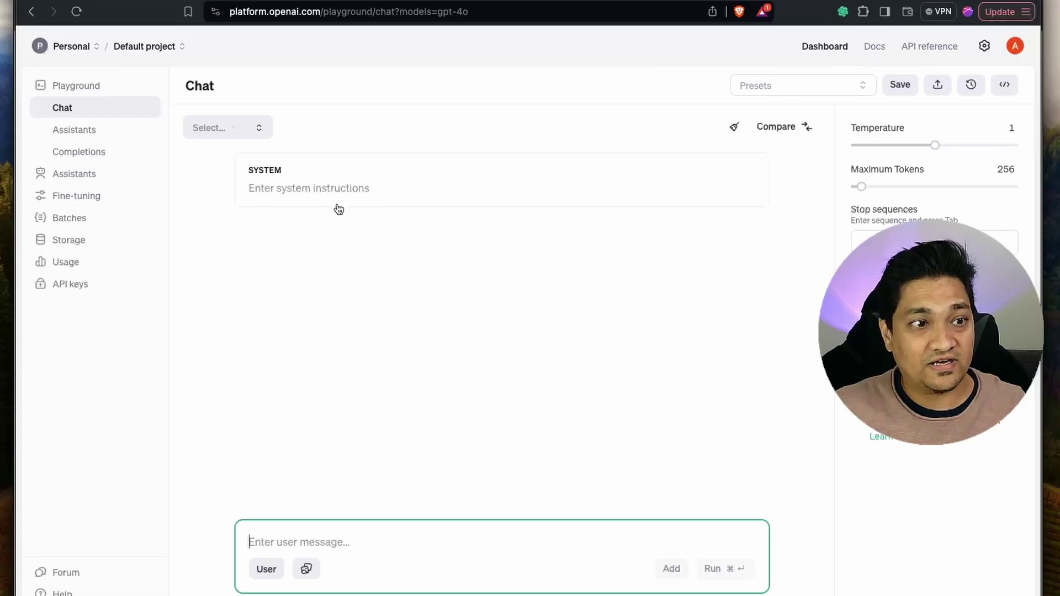
pyautogui.click(72, 284)
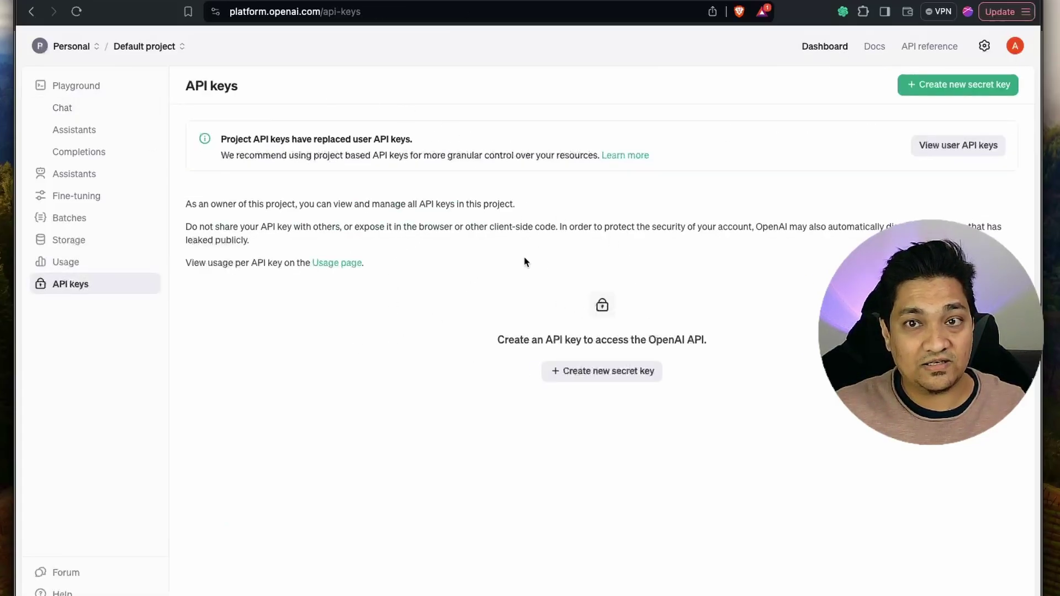
pyautogui.click(602, 377)
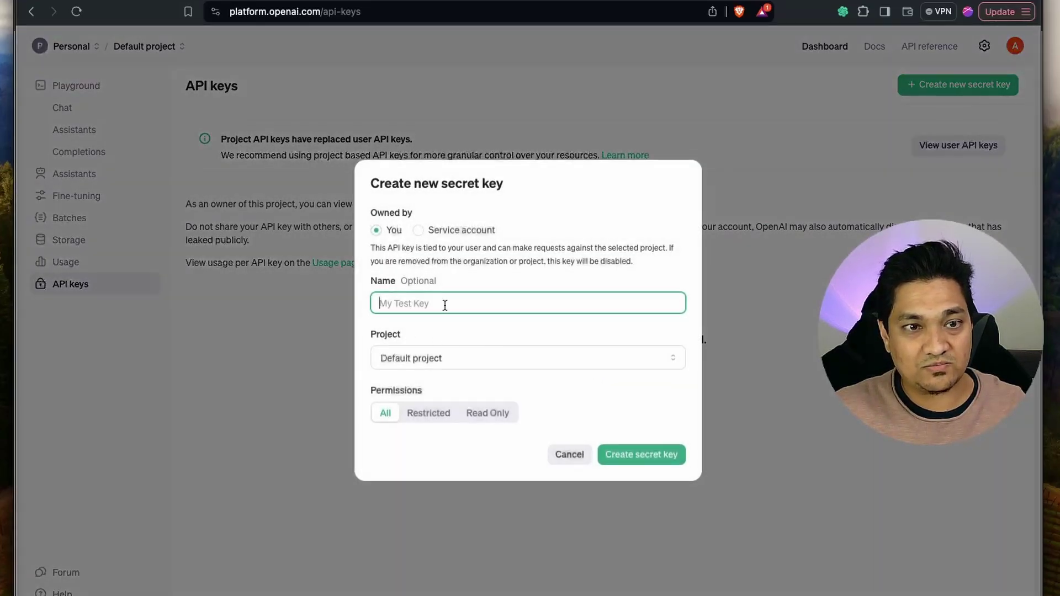
pyautogui.write('HA Api Key')
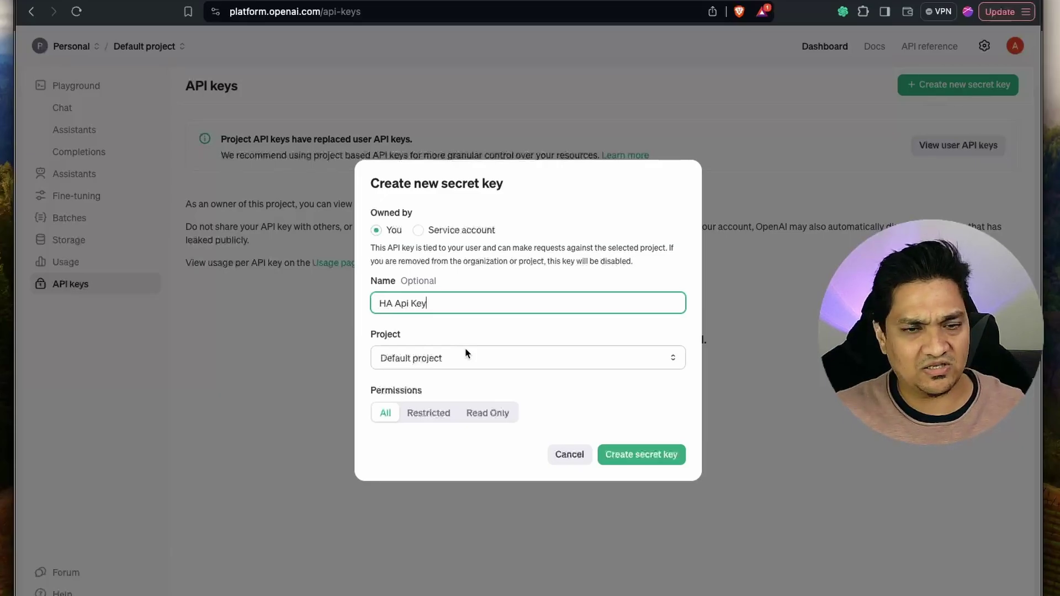
pyautogui.click(638, 463)
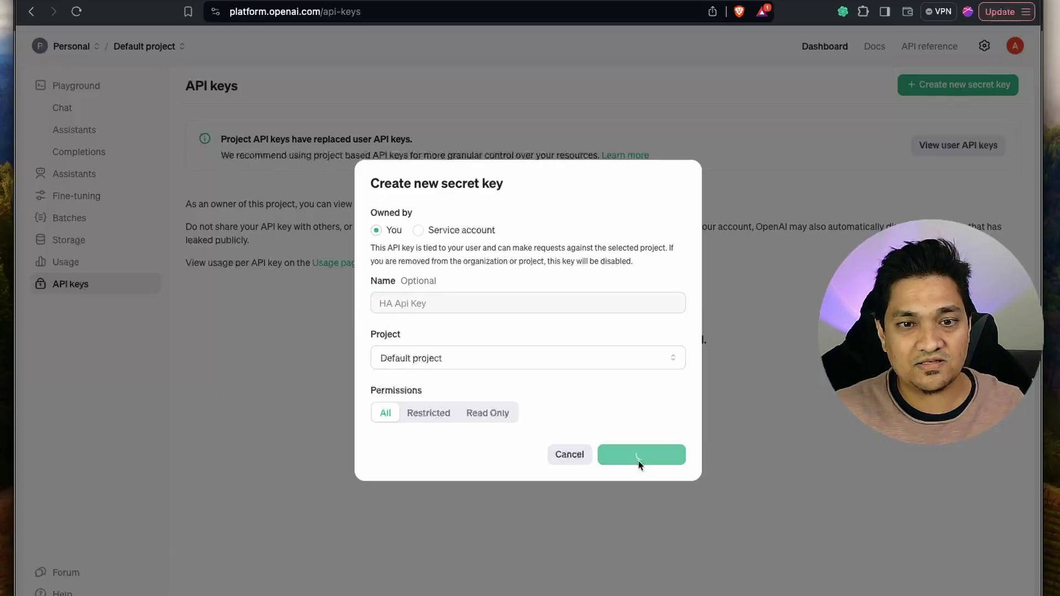
pyautogui.click(662, 317)
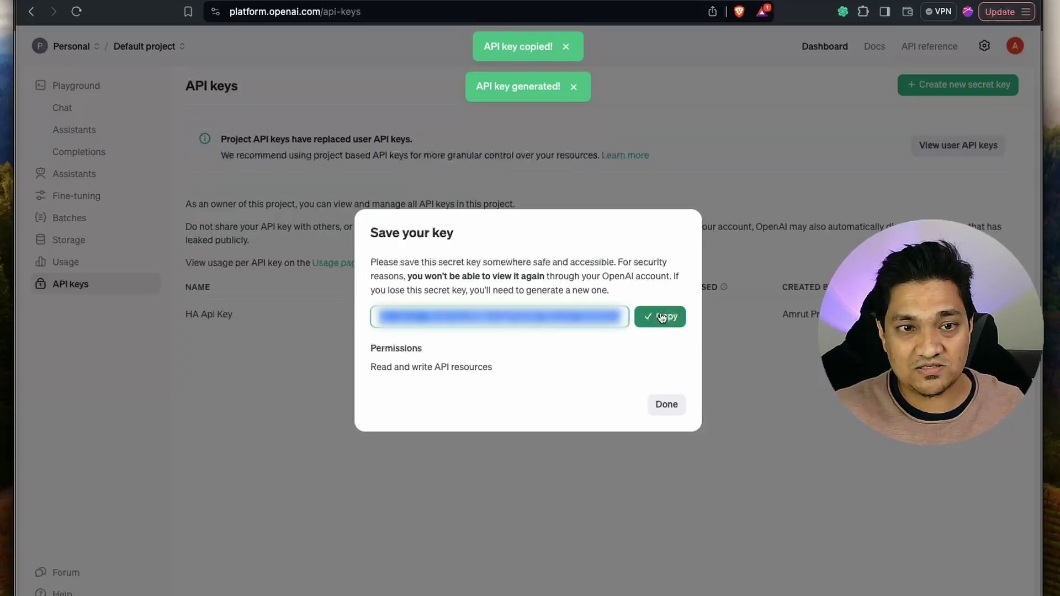
pyautogui.click(666, 405)
# Return to Home Assistant, paste the copied API key into the OpenAI Conversation setup and finish without assigning an area.
pyautogui.hotkey('alt', 'Tab')
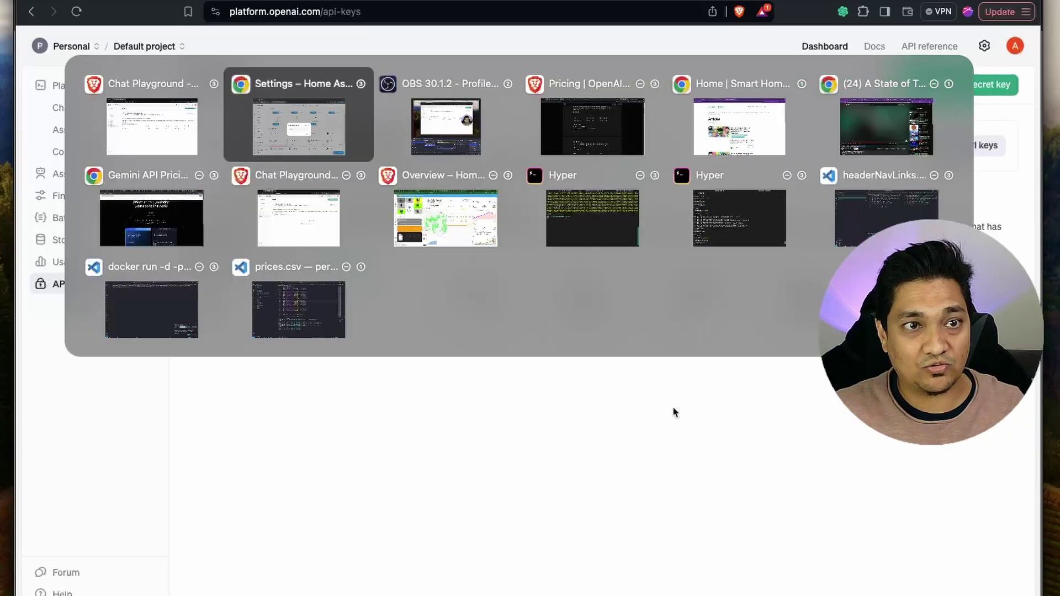
pyautogui.hotkey('ctrl', 'v')
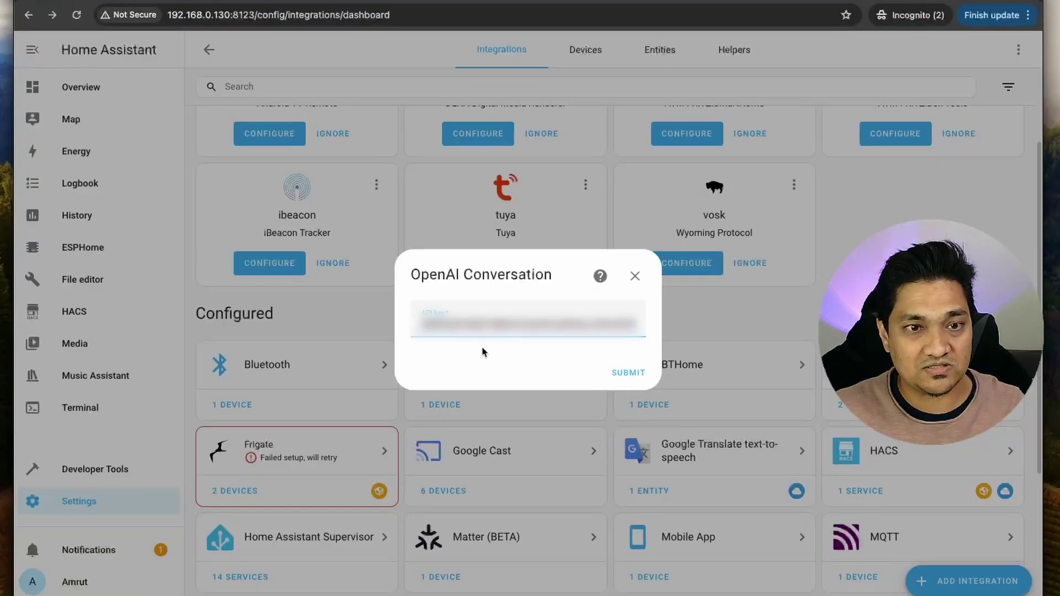
pyautogui.press('Return')
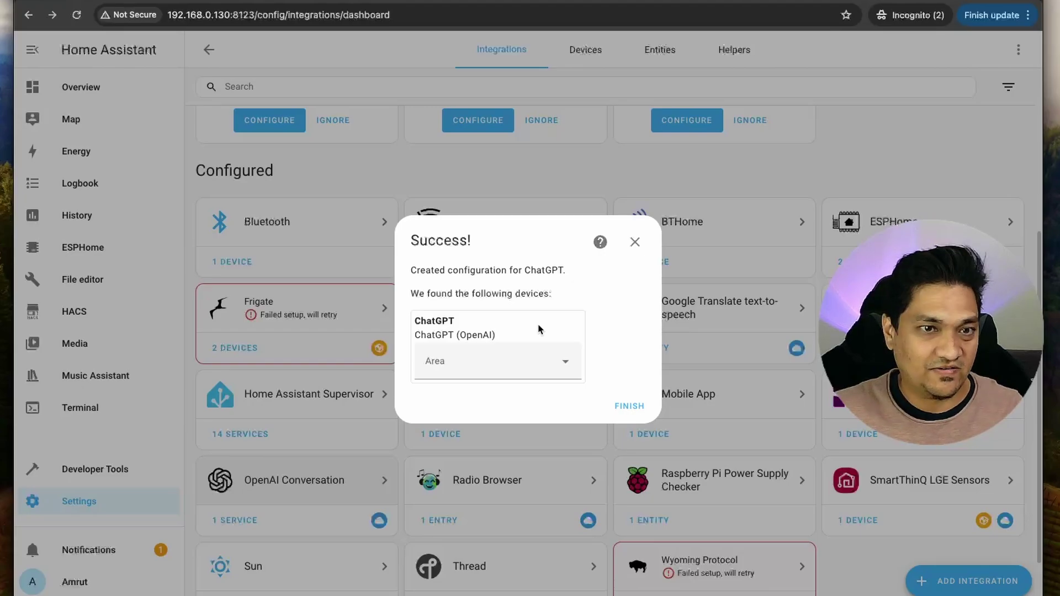
pyautogui.click(633, 408)
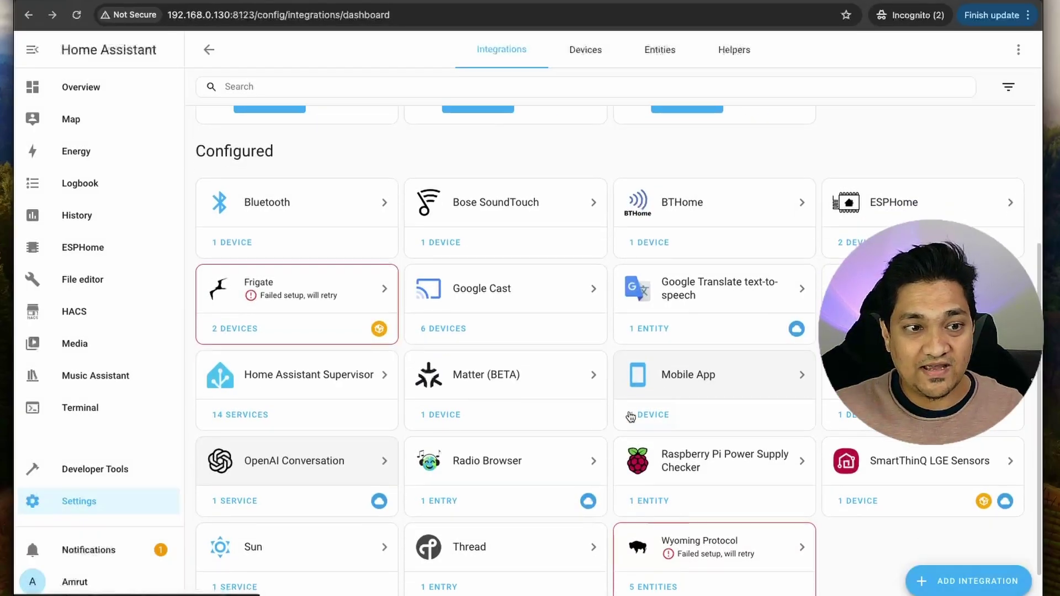
# In the ChatGPT service options, append the instructions "please do not include any kind of text formatting. Also respond with maximum 20 words.".
pyautogui.click(290, 469)
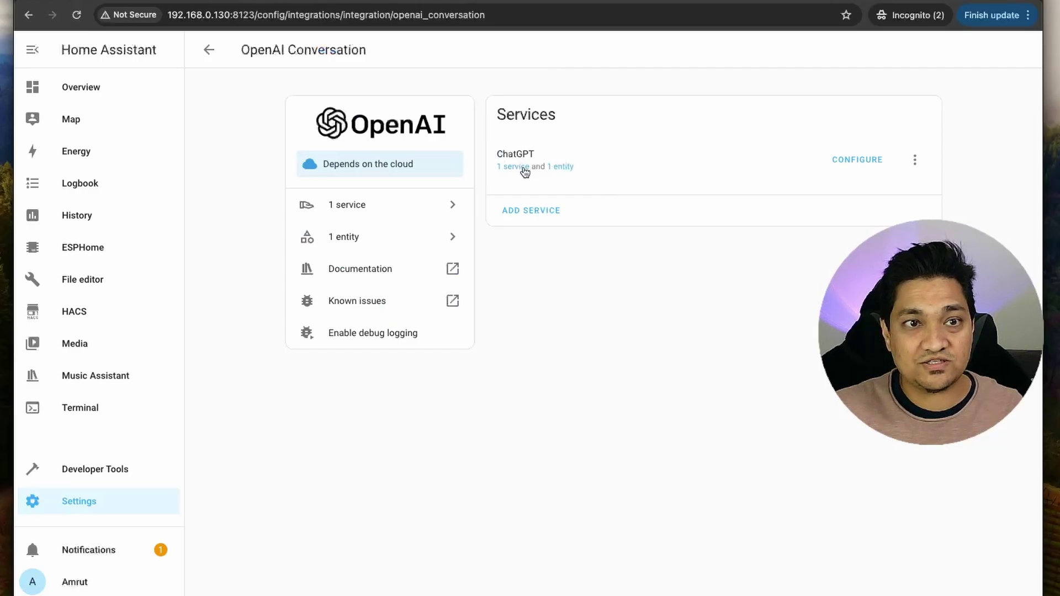
pyautogui.click(855, 163)
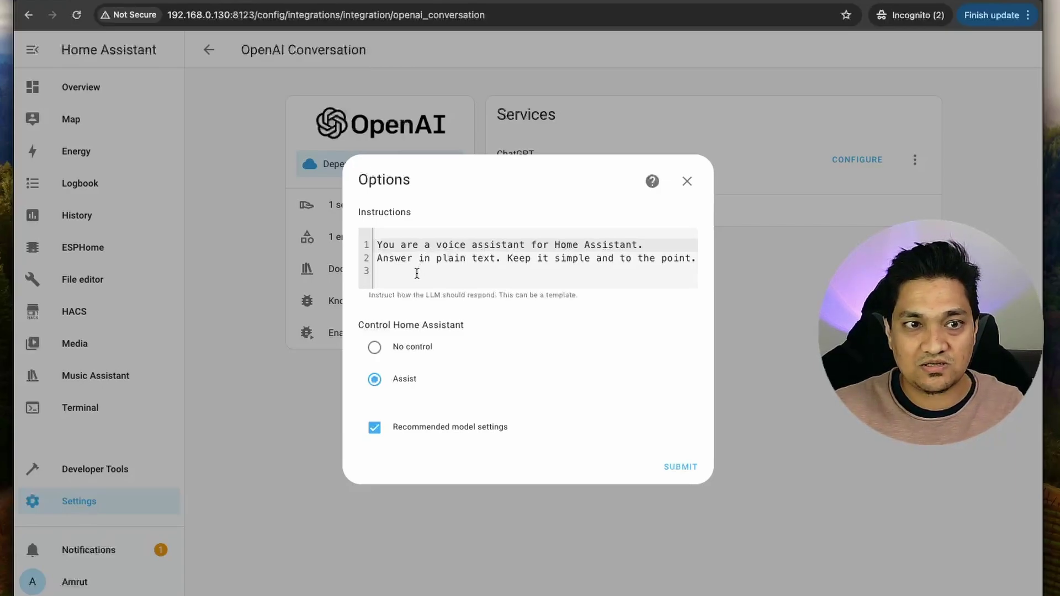
pyautogui.click(416, 275)
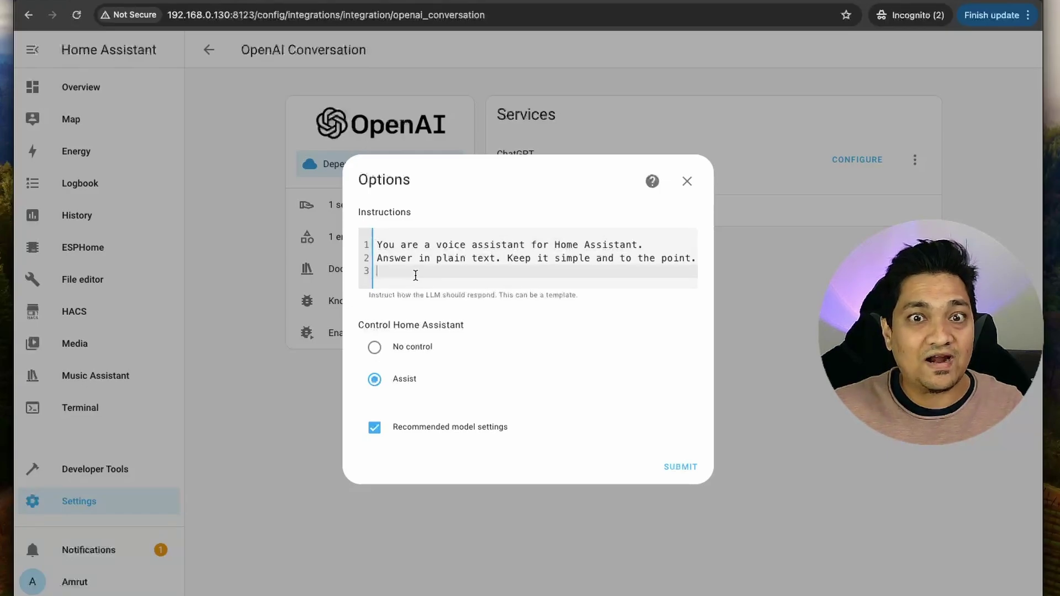
pyautogui.hotkey('ctrl', 'v')
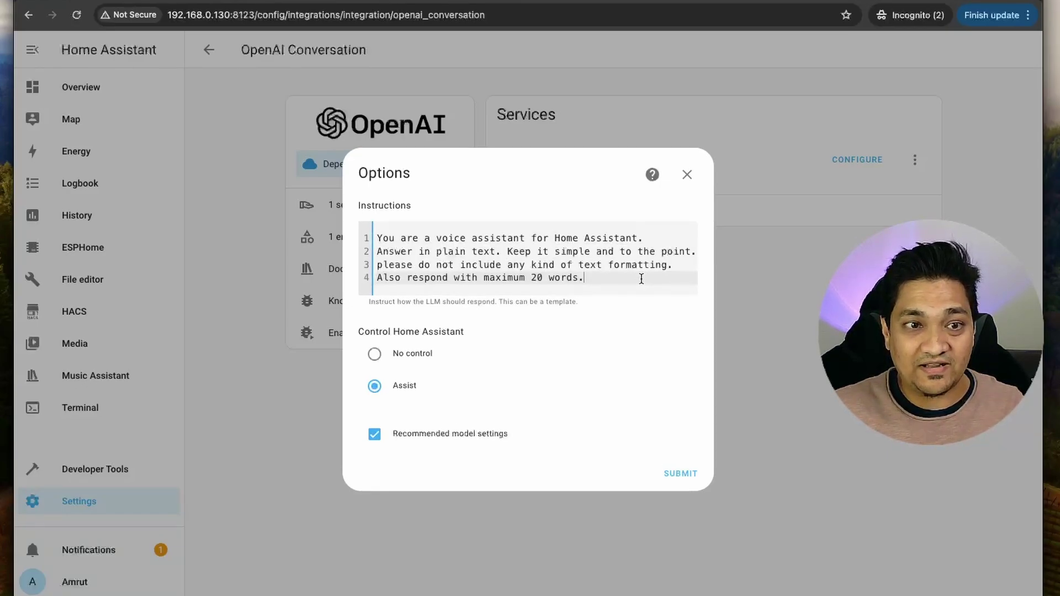
pyautogui.moveTo(584, 279); pyautogui.dragTo(365, 277)
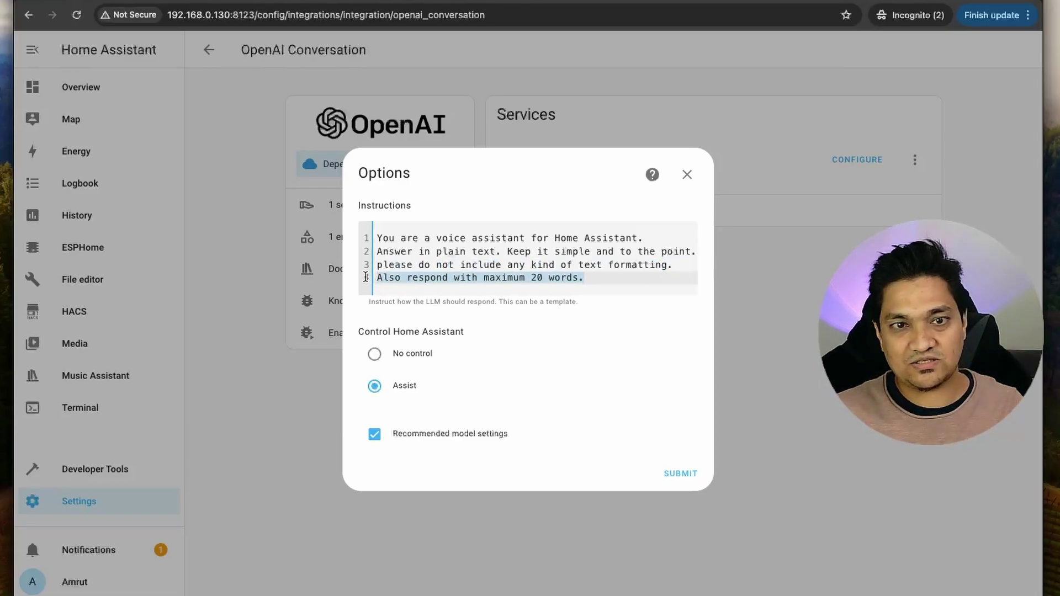
pyautogui.click(615, 285)
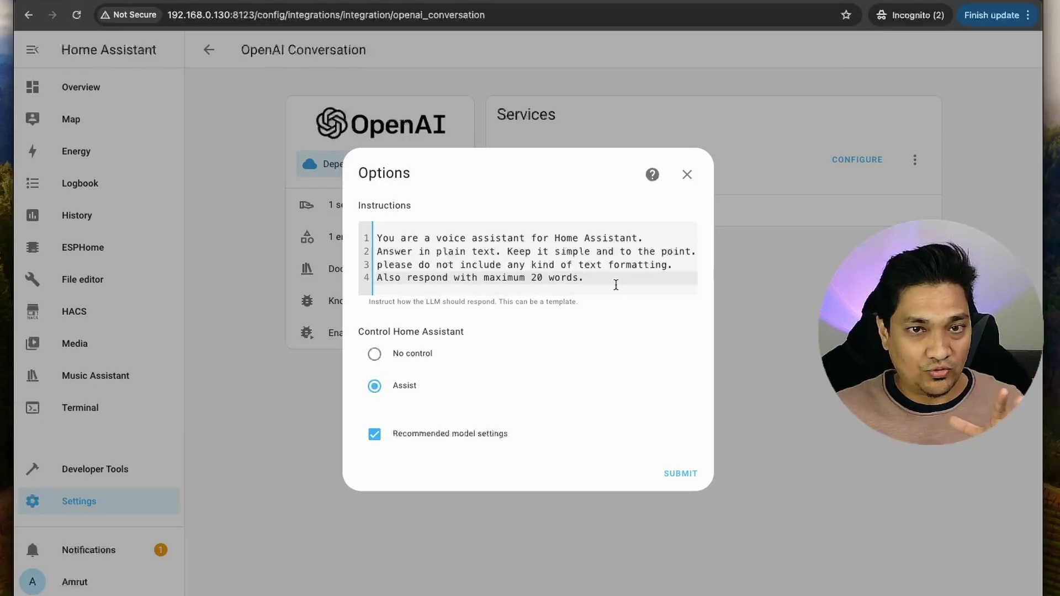
pyautogui.moveTo(616, 284); pyautogui.dragTo(362, 269)
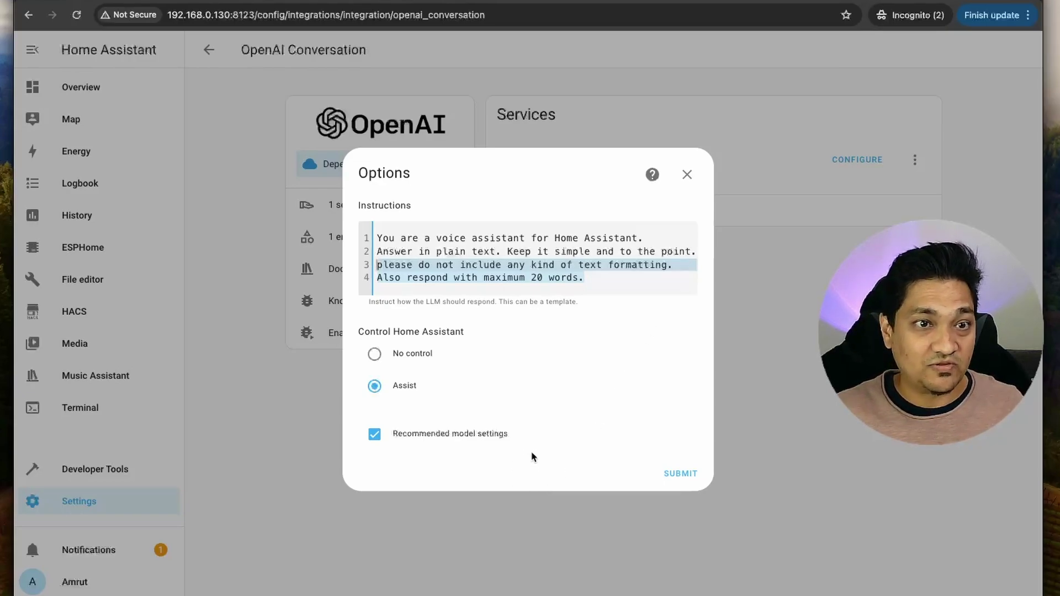
# Turn off the recommended model settings, check the GPT-4o input pricing, set the model to gpt-3.5-turbo-0125 and save the options.
pyautogui.click(485, 436)
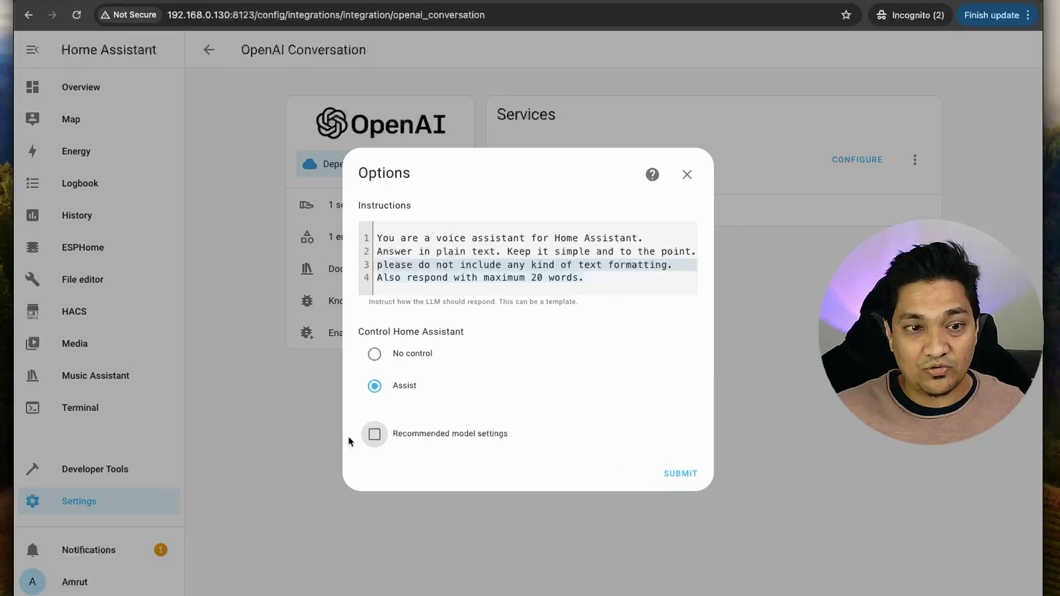
pyautogui.click(680, 474)
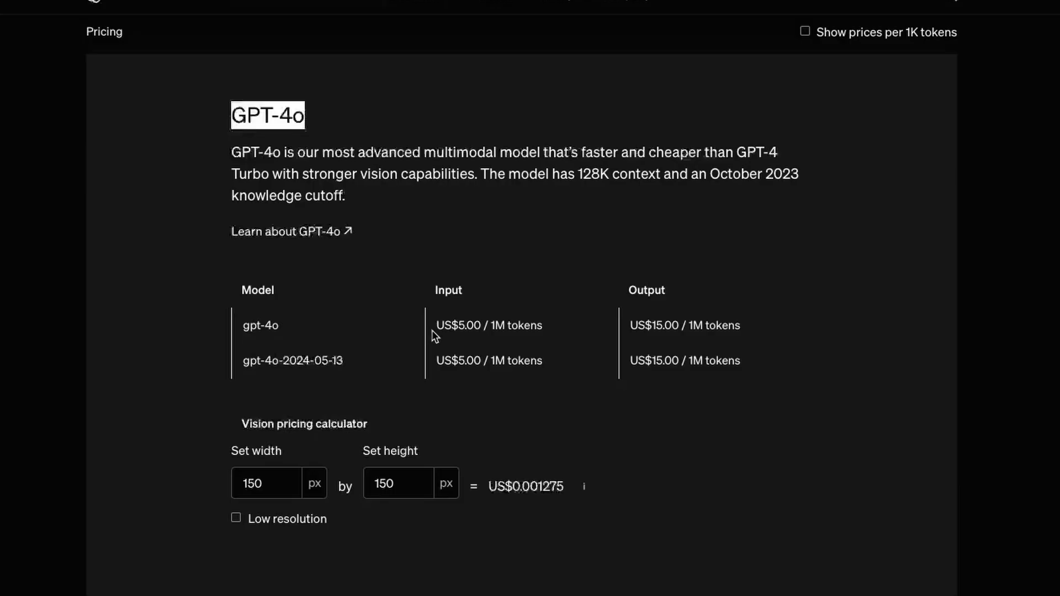
pyautogui.moveTo(436, 325); pyautogui.dragTo(554, 330)
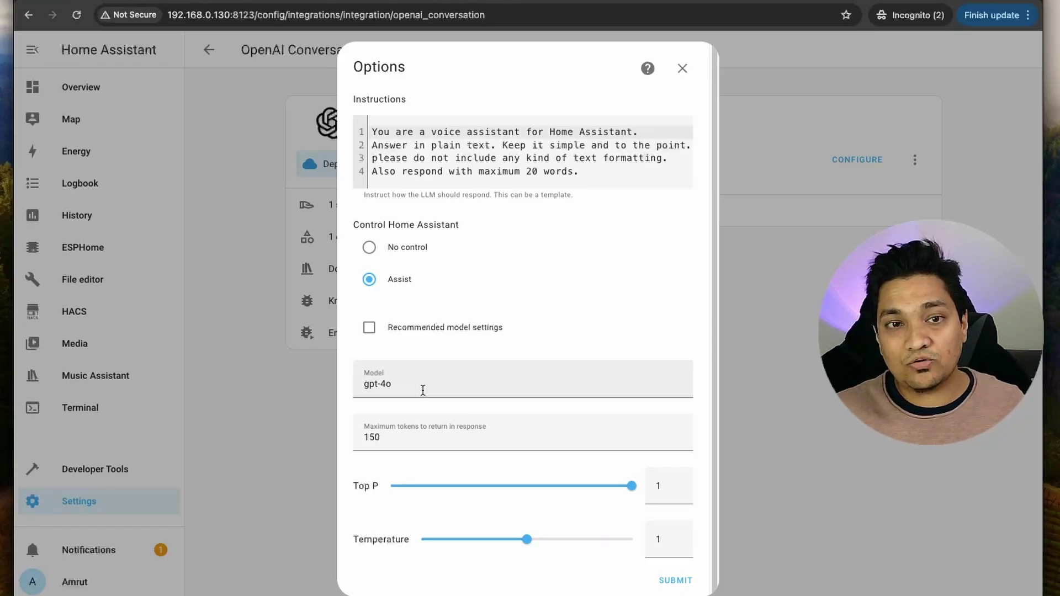
pyautogui.tripleClick(470, 387)
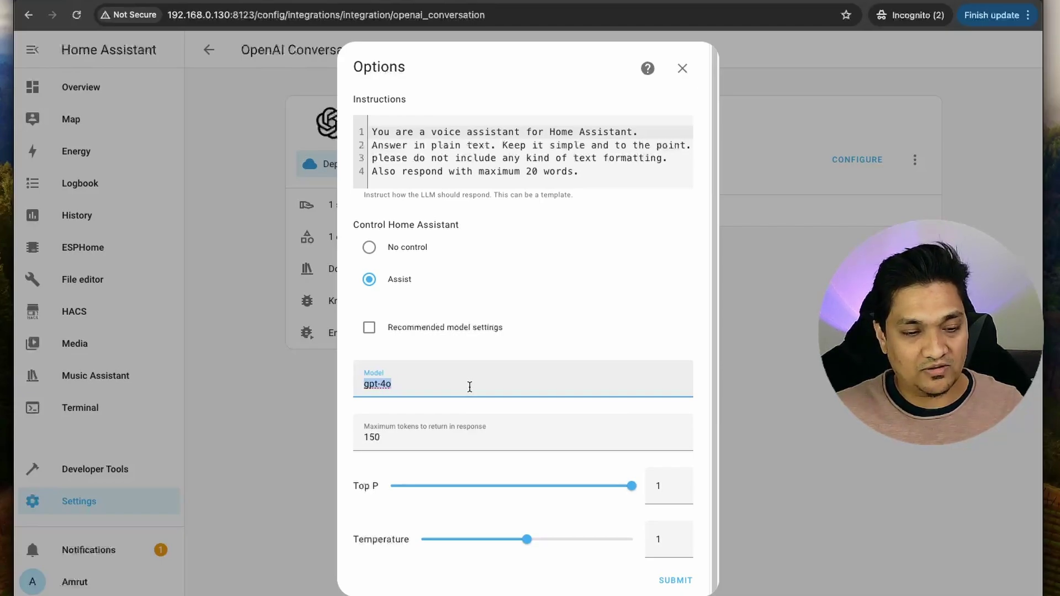
pyautogui.hotkey('ctrl', 'v')
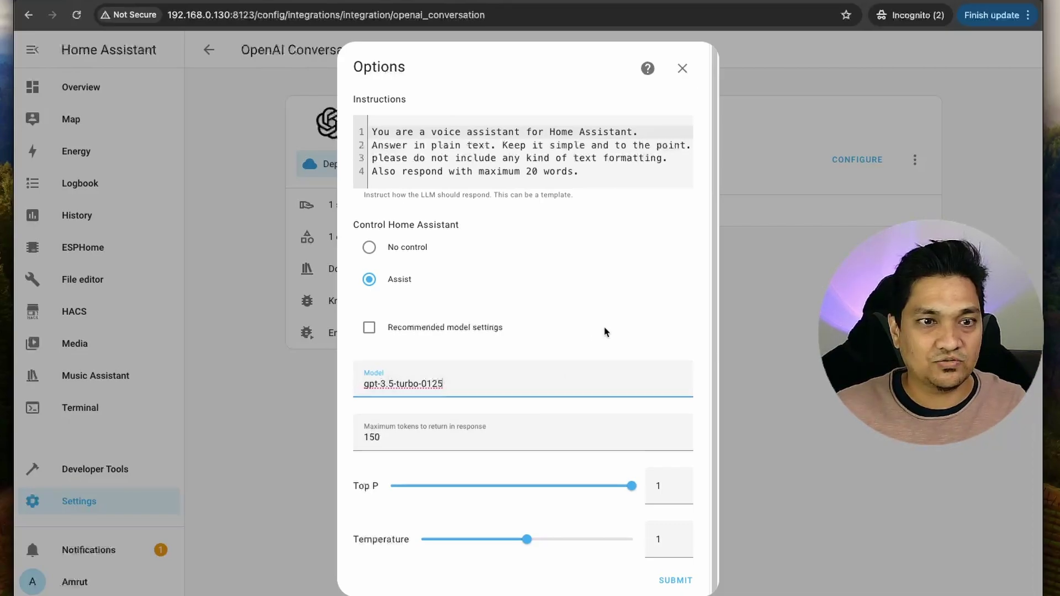
pyautogui.click(678, 589)
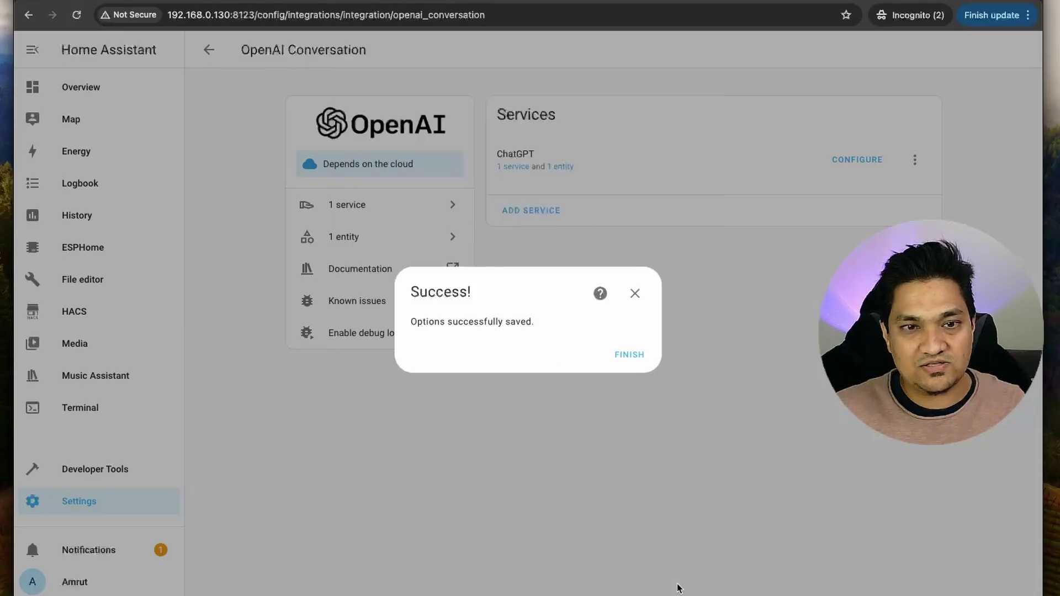
pyautogui.click(633, 356)
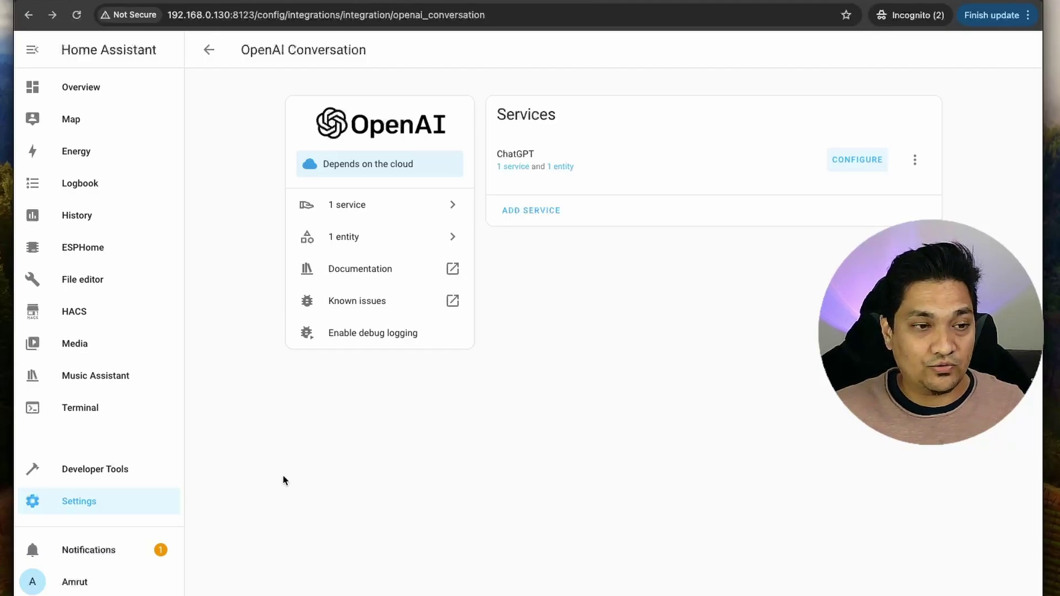
# In the voice assistants settings, review the Home Assistant assistant's conversation agent, speech-to-text and text-to-speech options, and close them unchanged.
pyautogui.click(141, 498)
pyautogui.click(628, 403)
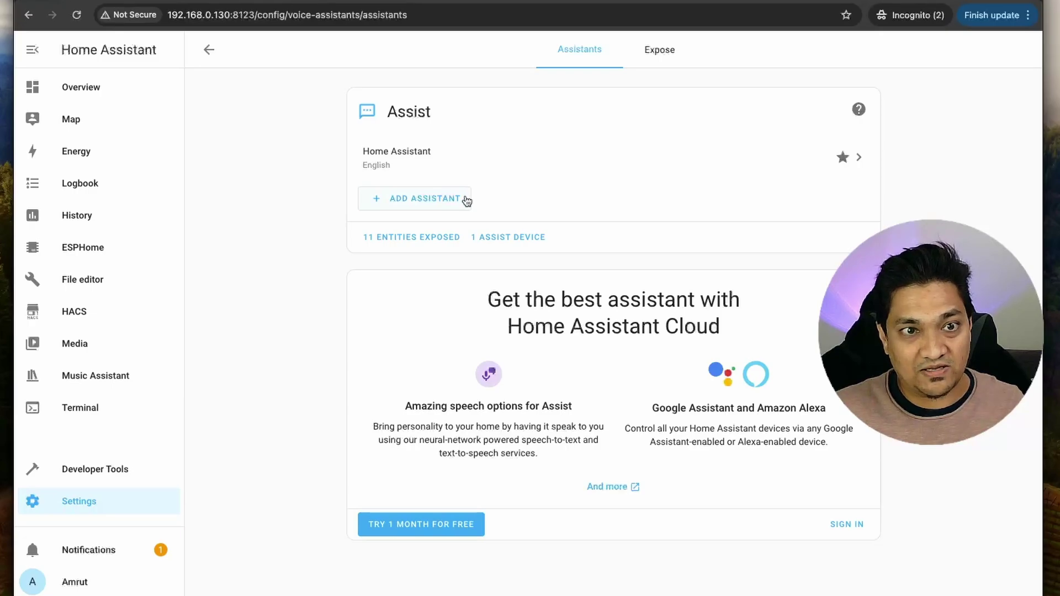
pyautogui.click(416, 166)
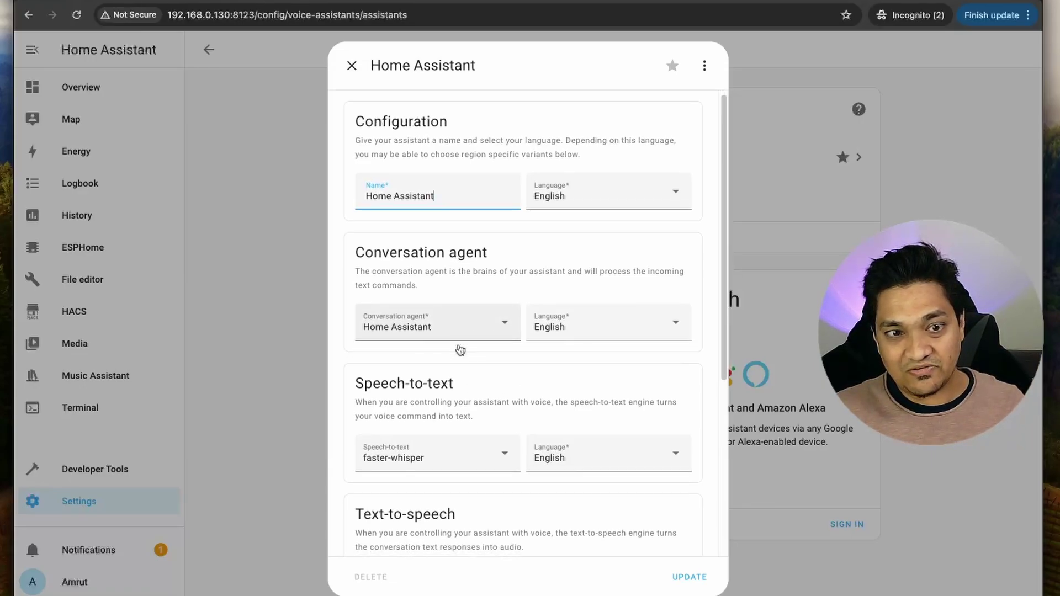
pyautogui.scroll(-3, 459, 350)
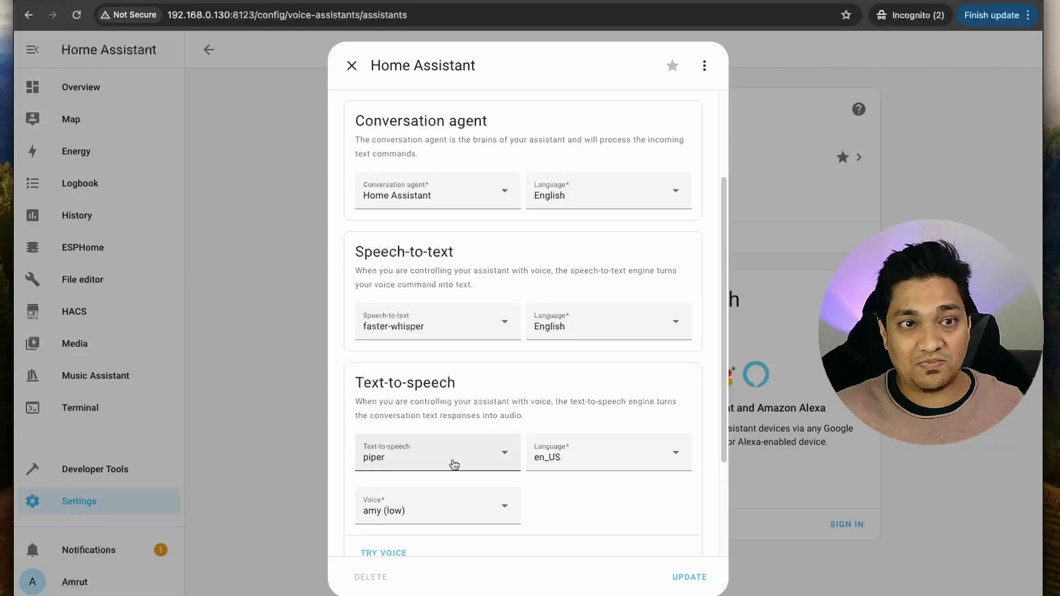
pyautogui.click(351, 65)
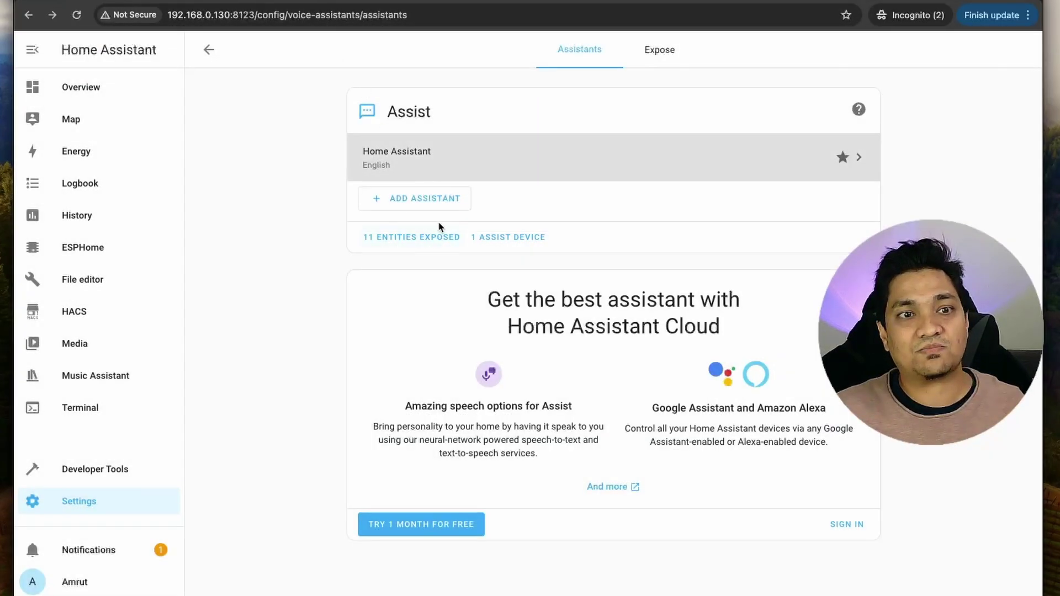
# Add a voice assistant named Open AI and choose ChatGPT as its conversation agent.
pyautogui.click(435, 202)
pyautogui.click(428, 201)
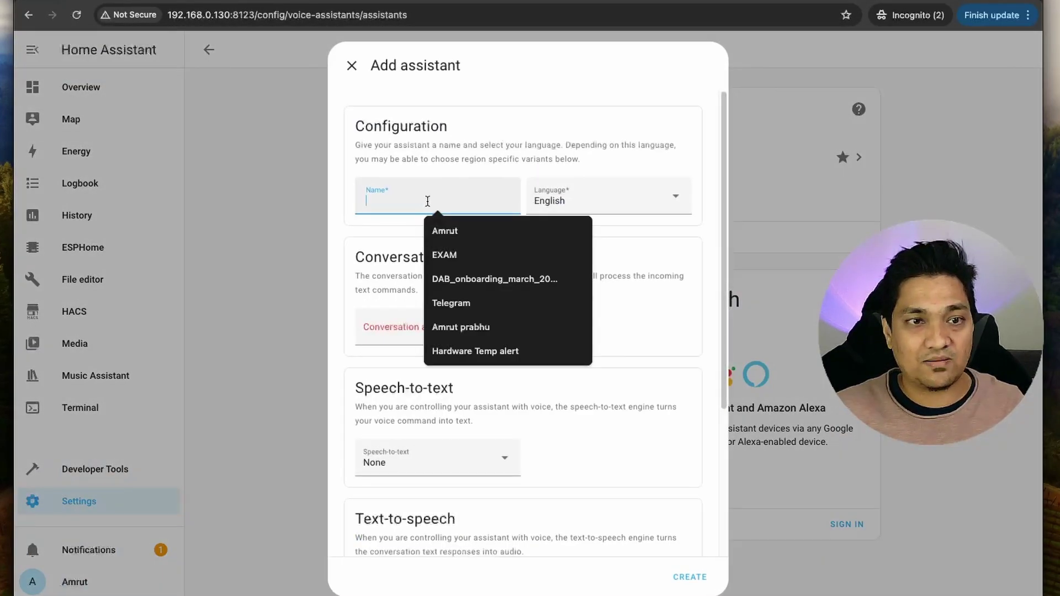
pyautogui.write('Open A')
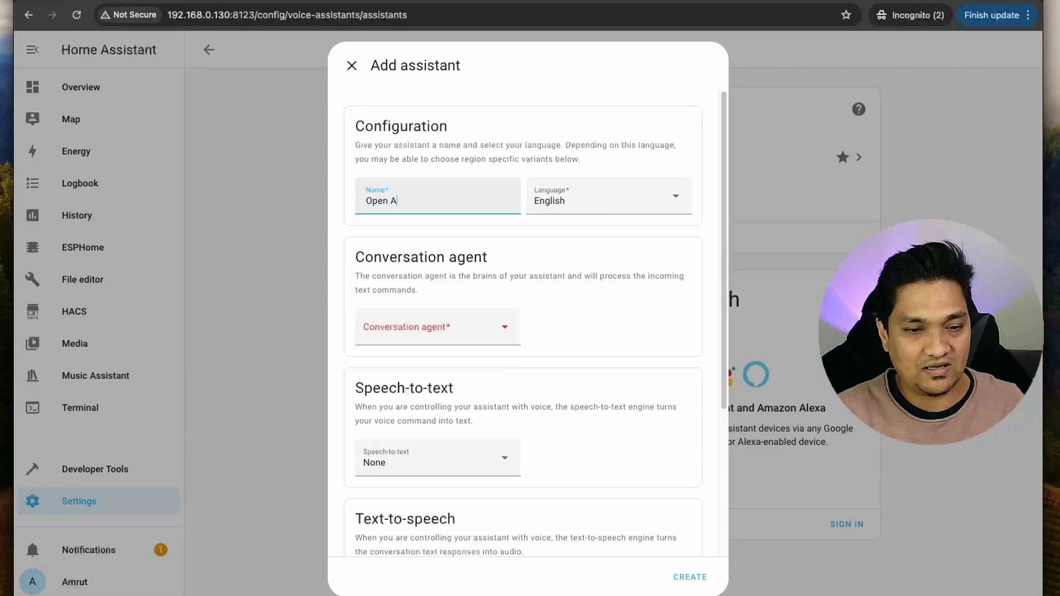
pyautogui.write('I')
pyautogui.click(485, 338)
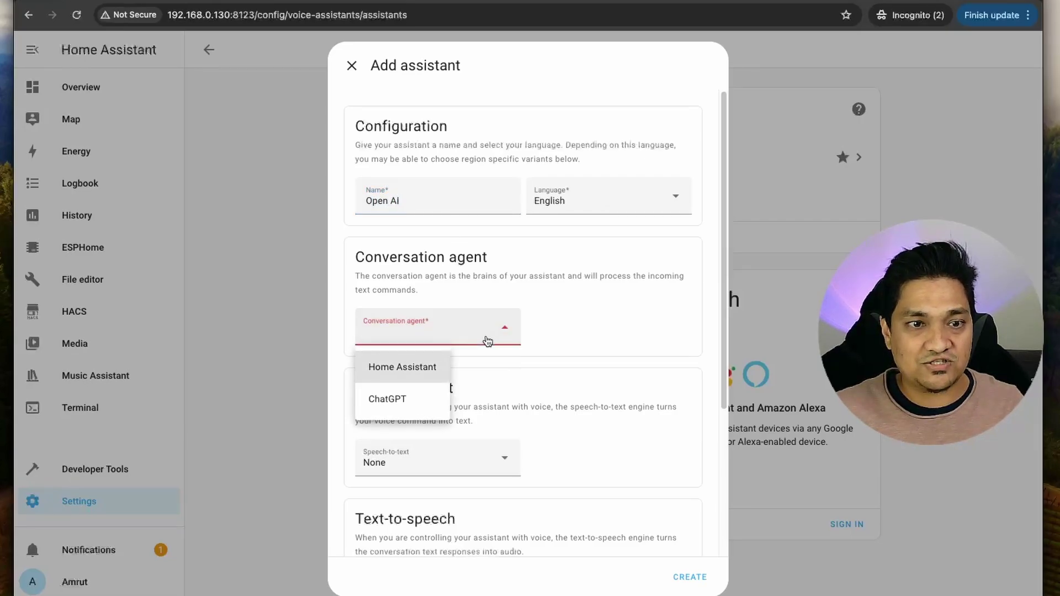
pyautogui.click(408, 411)
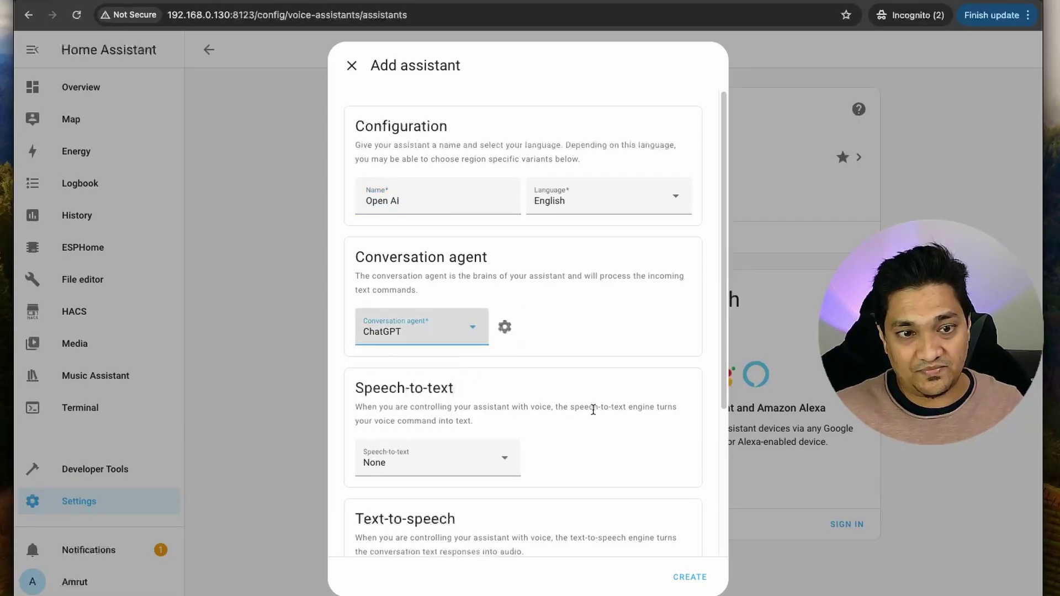
# Set the new assistant's speech-to-text engine to faster-whisper and its text-to-speech engine to piper.
pyautogui.scroll(-2, 591, 407)
pyautogui.click(497, 354)
pyautogui.click(396, 430)
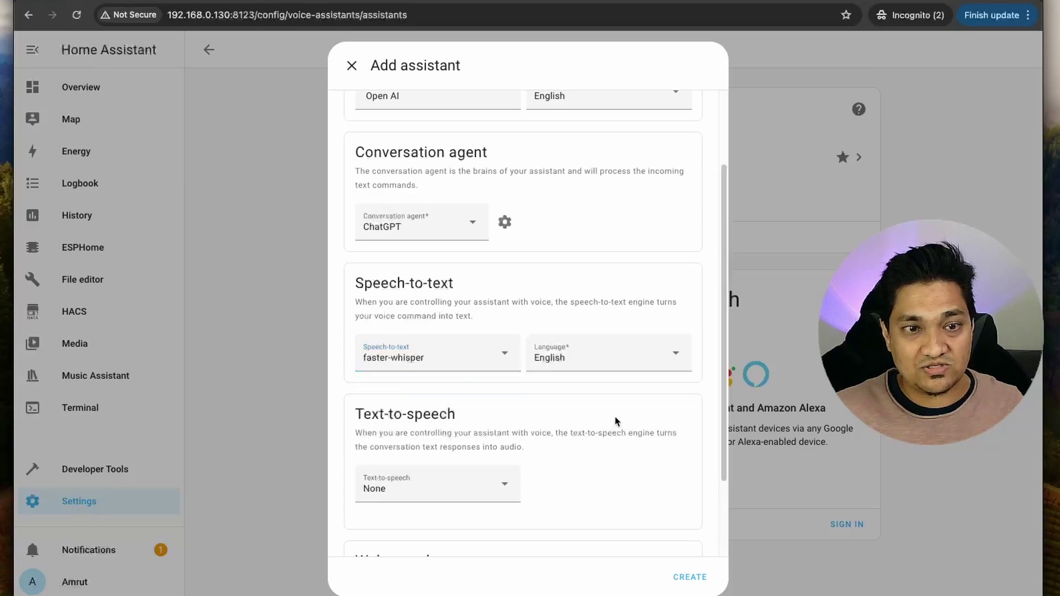
pyautogui.scroll(-2, 617, 420)
pyautogui.click(456, 394)
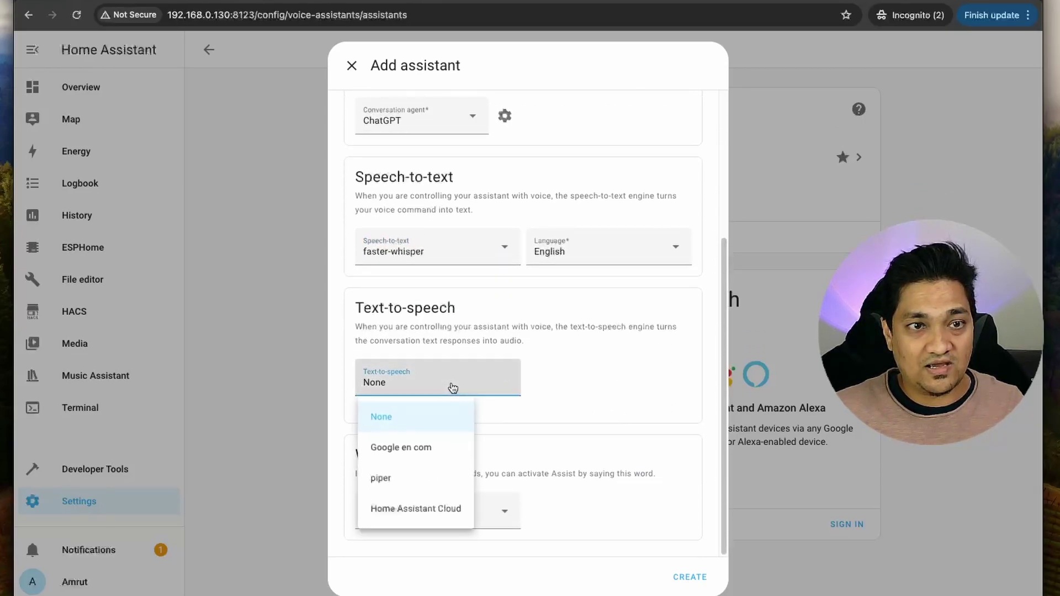
pyautogui.click(403, 487)
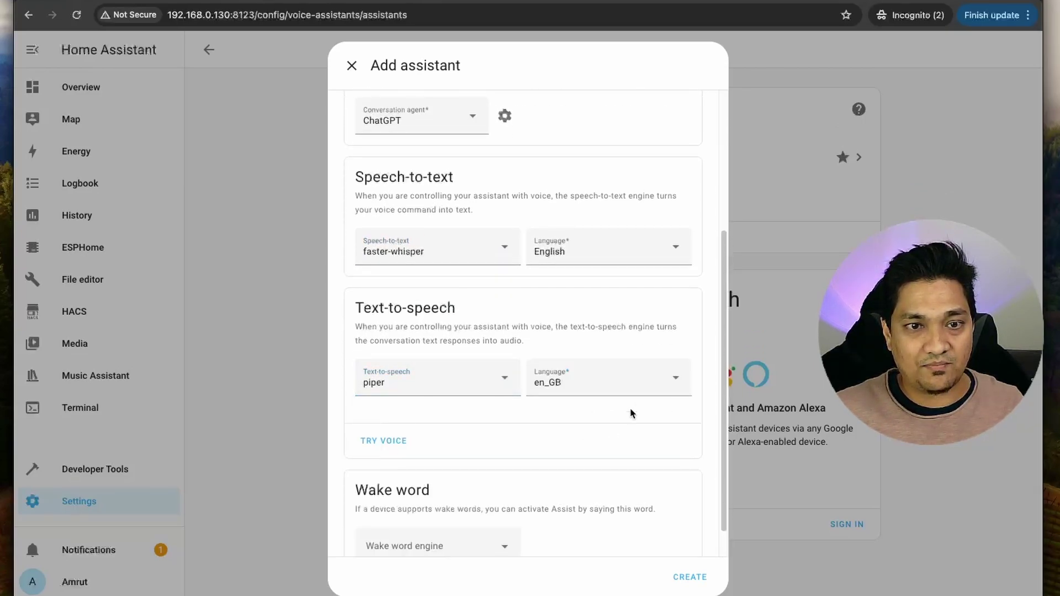
# Choose the jenny dioco (medium) voice for text-to-speech and create the assistant without a wake word engine.
pyautogui.click(400, 438)
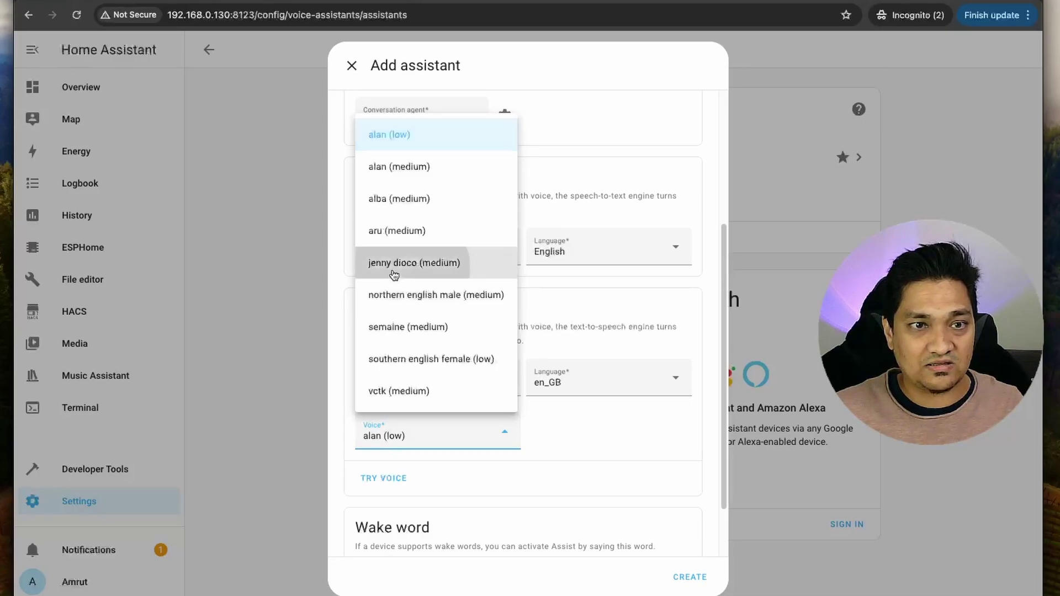
pyautogui.click(416, 263)
pyautogui.scroll(-2, 482, 531)
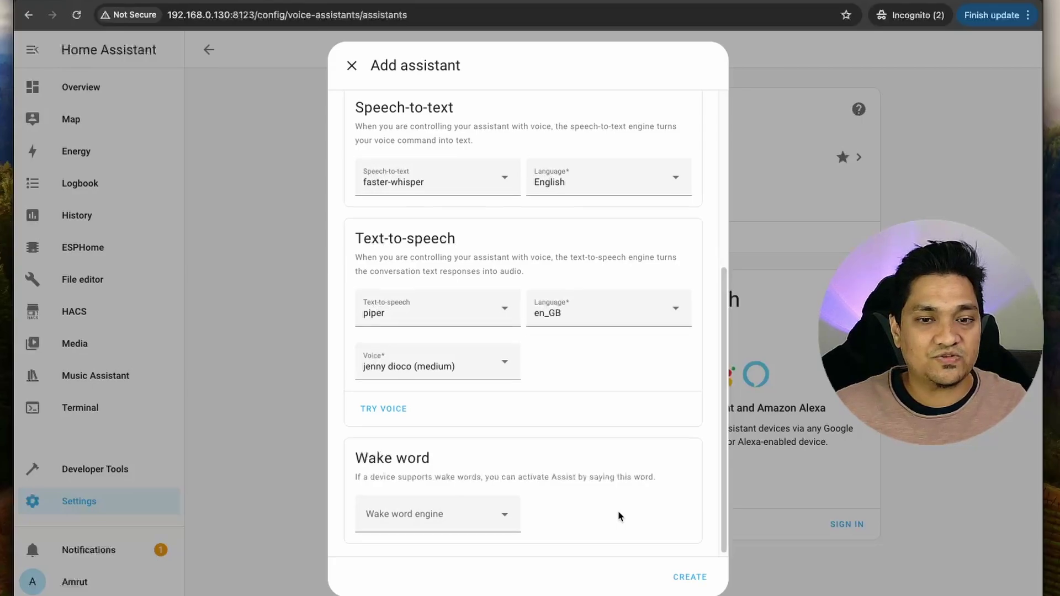
pyautogui.scroll(3, 619, 514)
pyautogui.click(689, 577)
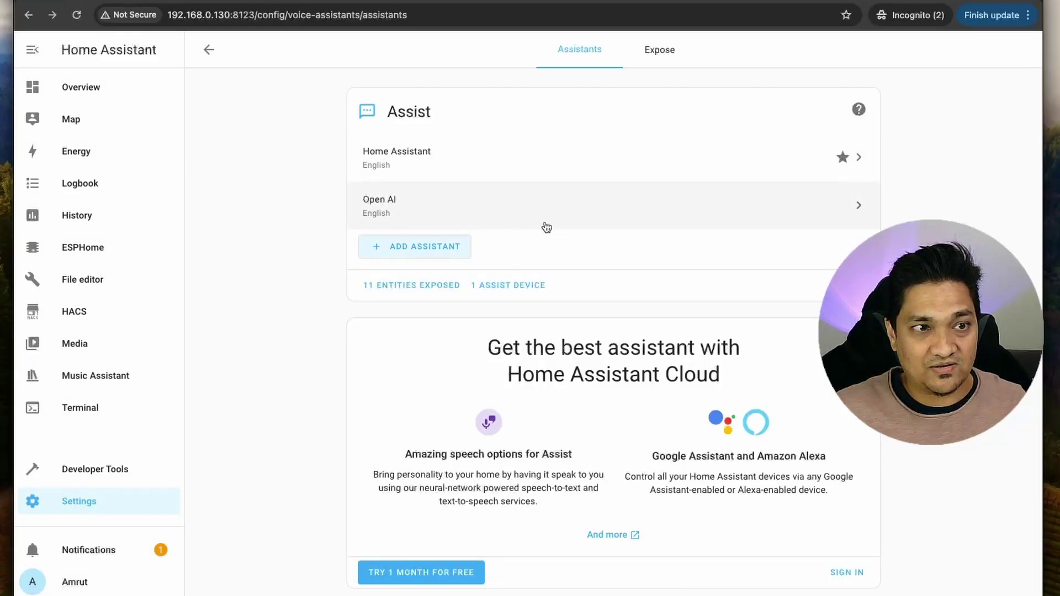
# Open the ESP32-S3-Wake-word device from the ESPHome integration and set its Assist pipeline to Open AI.
pyautogui.click(99, 516)
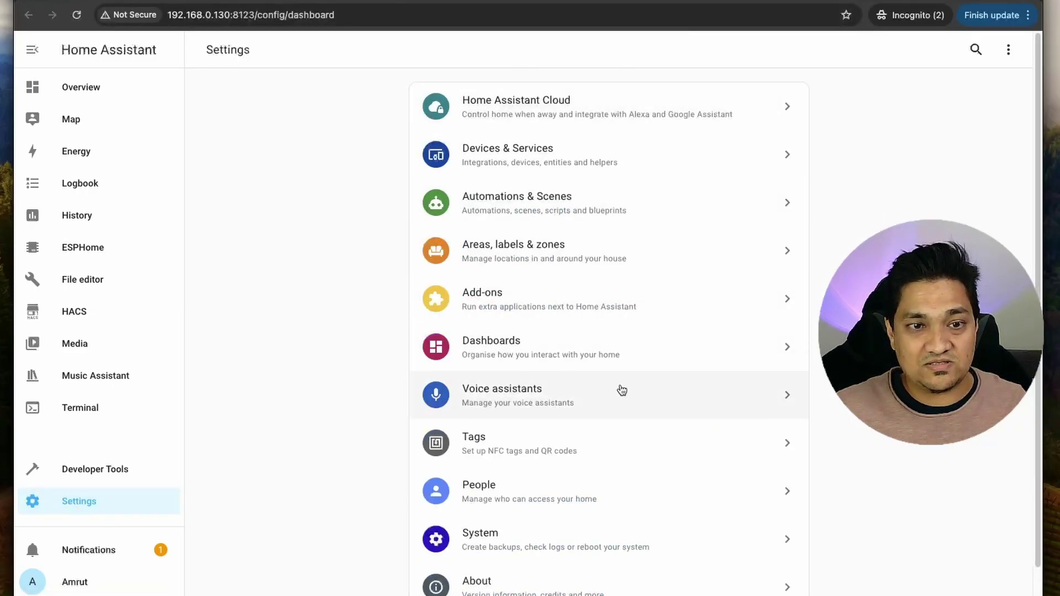
pyautogui.click(517, 160)
pyautogui.scroll(-3, 686, 401)
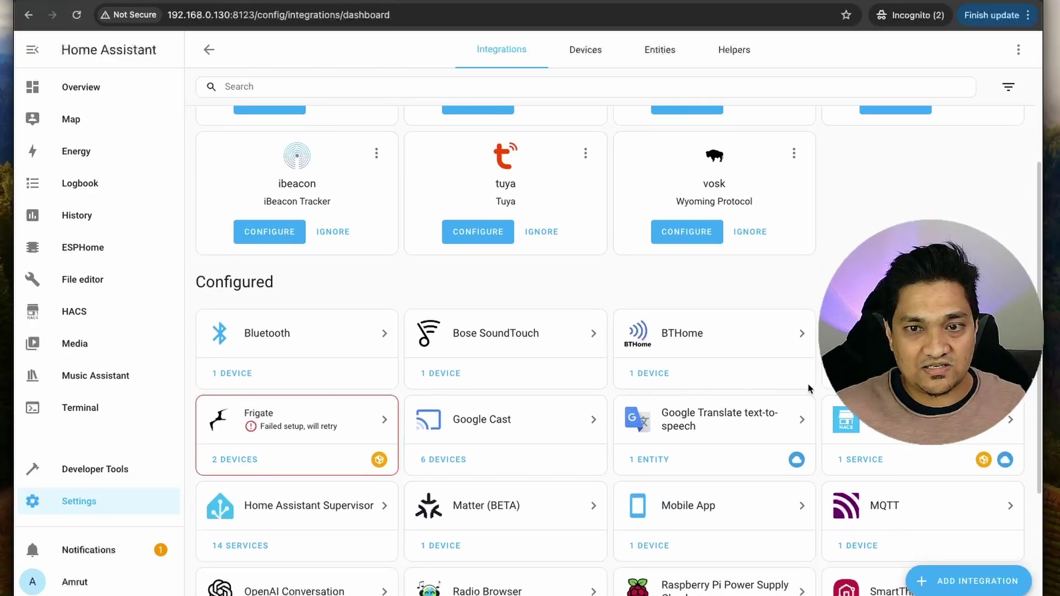
pyautogui.click(860, 371)
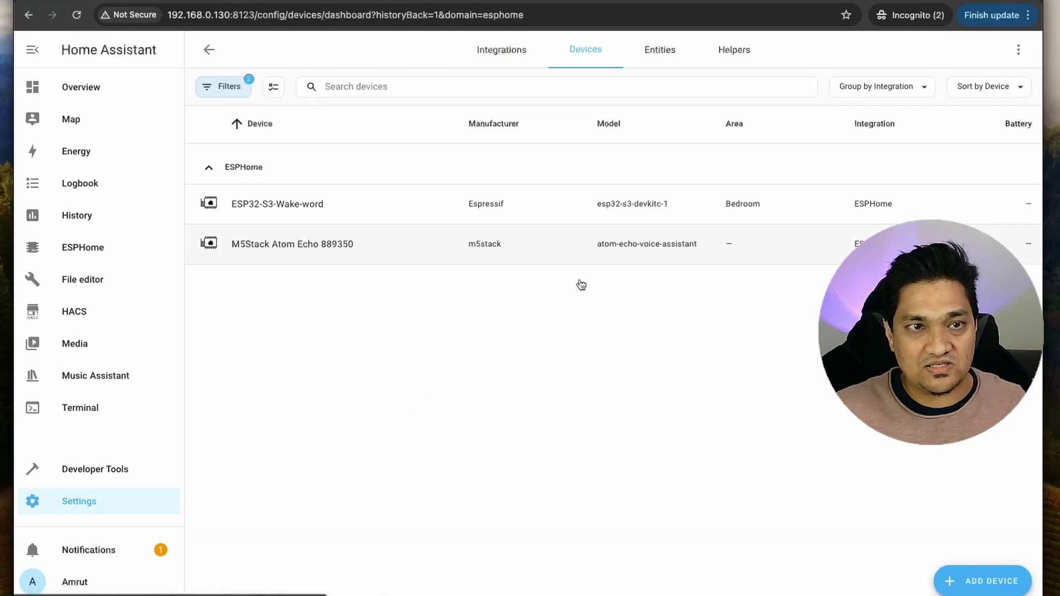
pyautogui.click(260, 206)
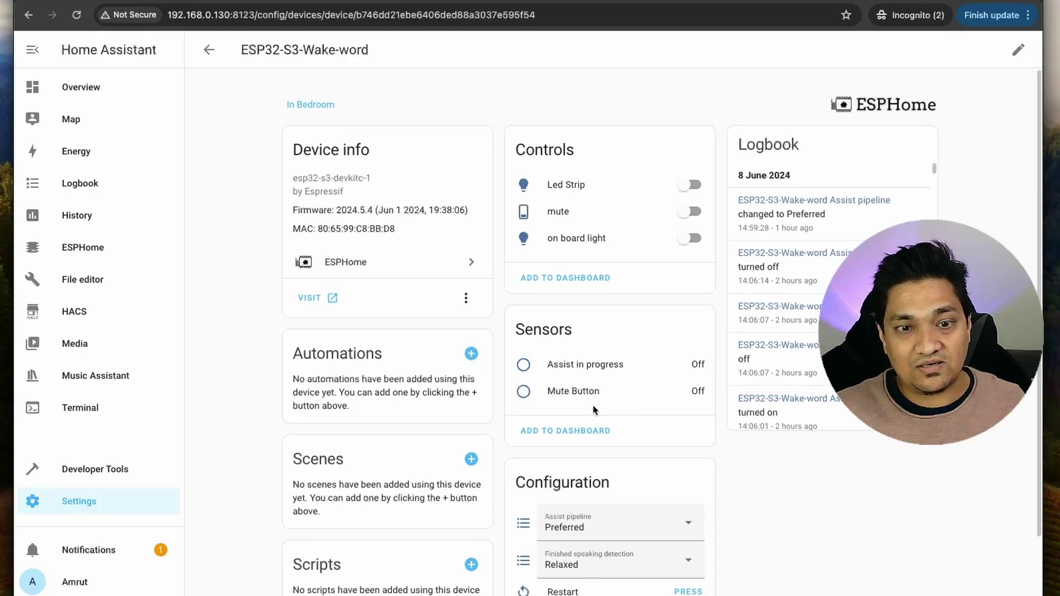
pyautogui.scroll(-3, 592, 404)
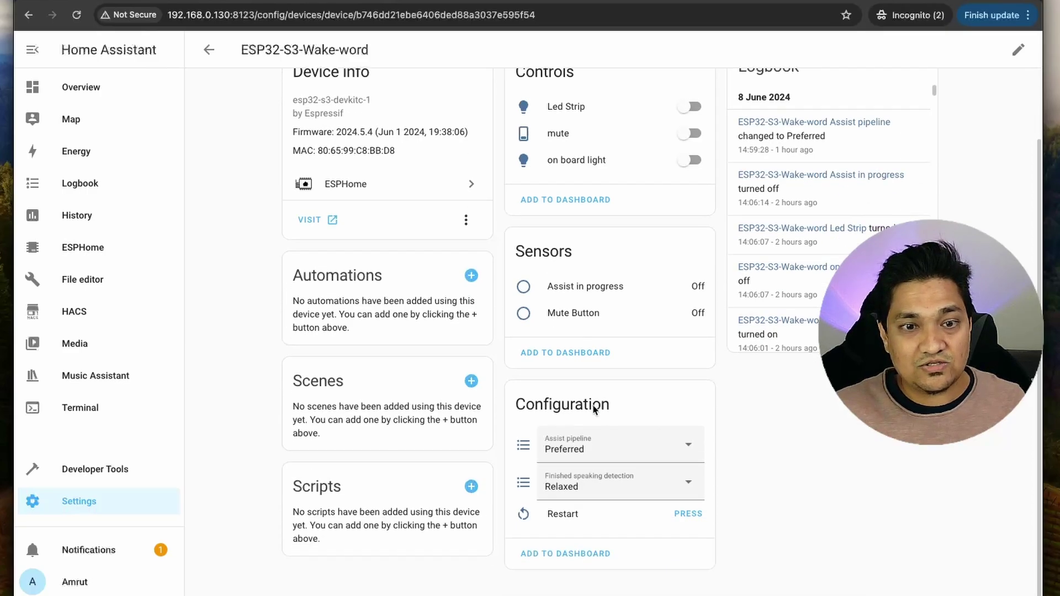
pyautogui.click(619, 456)
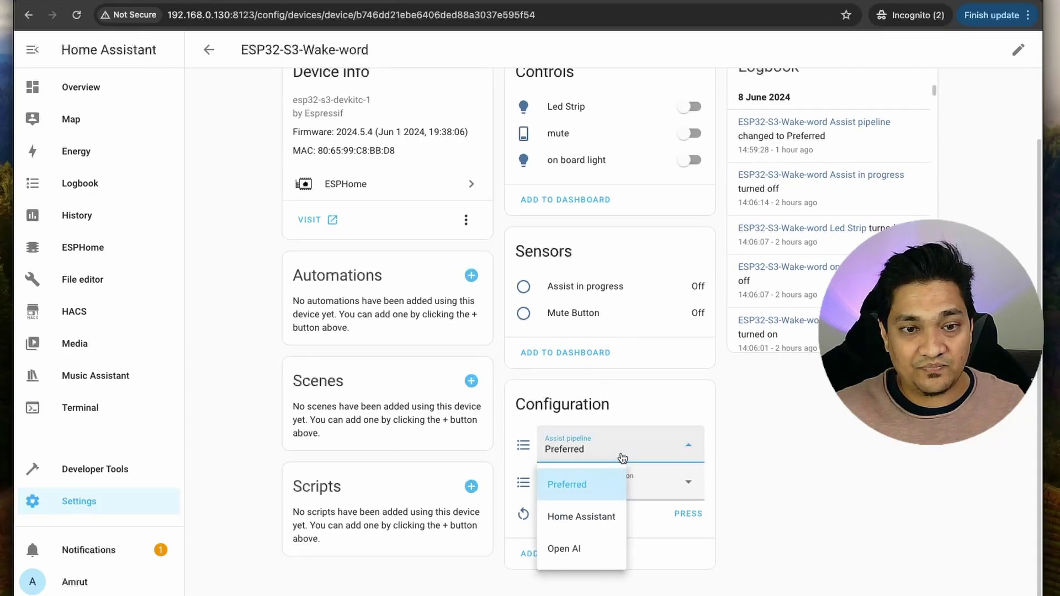
pyautogui.click(569, 560)
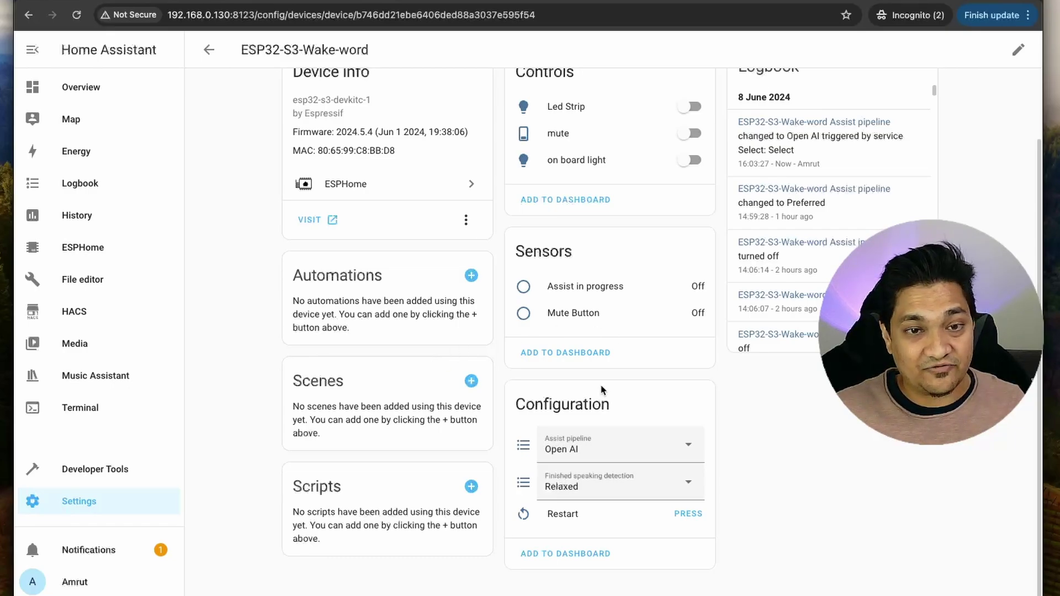
# On the Overview dashboard, turn the Bedroom speaker on and back off.
pyautogui.click(88, 94)
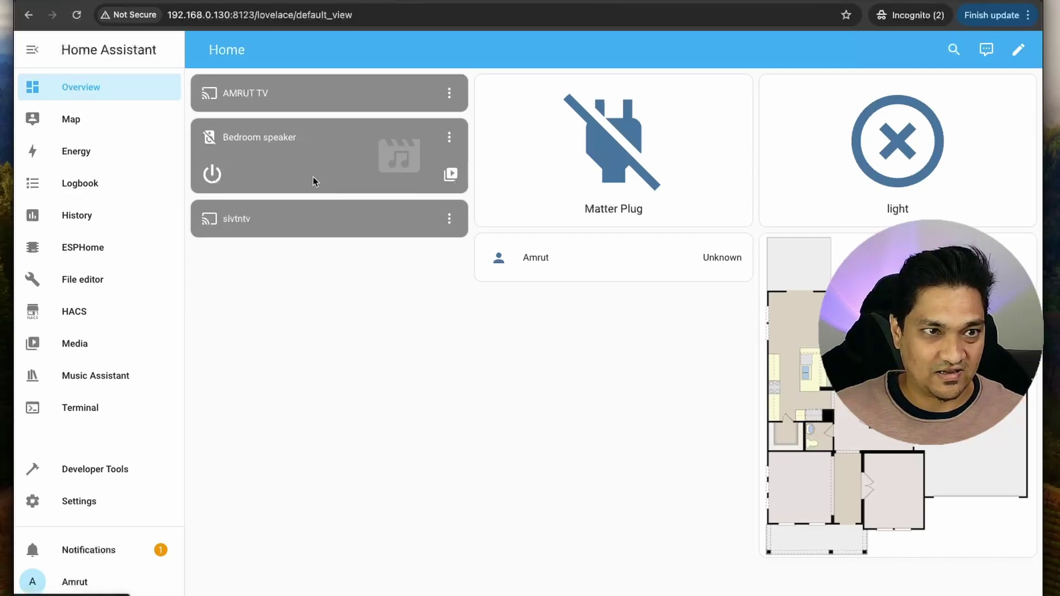
pyautogui.click(212, 174)
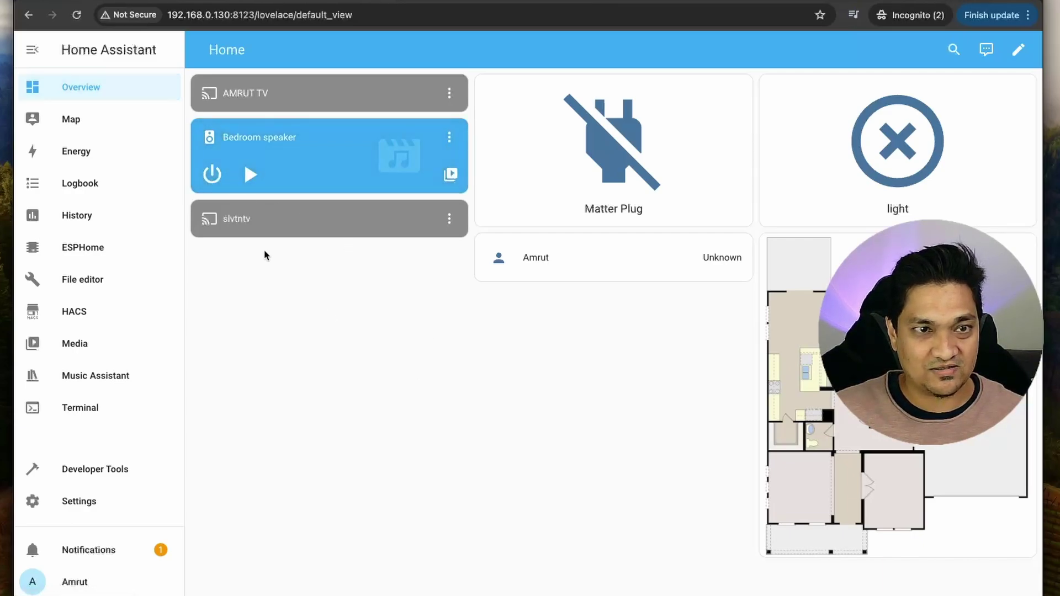
pyautogui.click(203, 172)
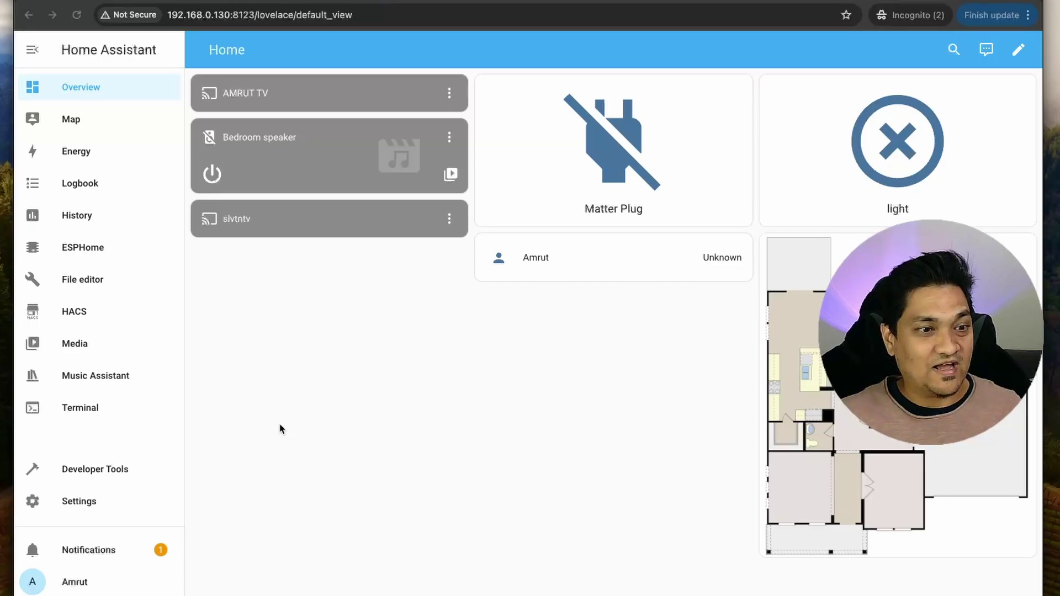
# Add the Google Generative AI integration from the Google brand list and open its API key page in Google AI Studio.
pyautogui.click(79, 502)
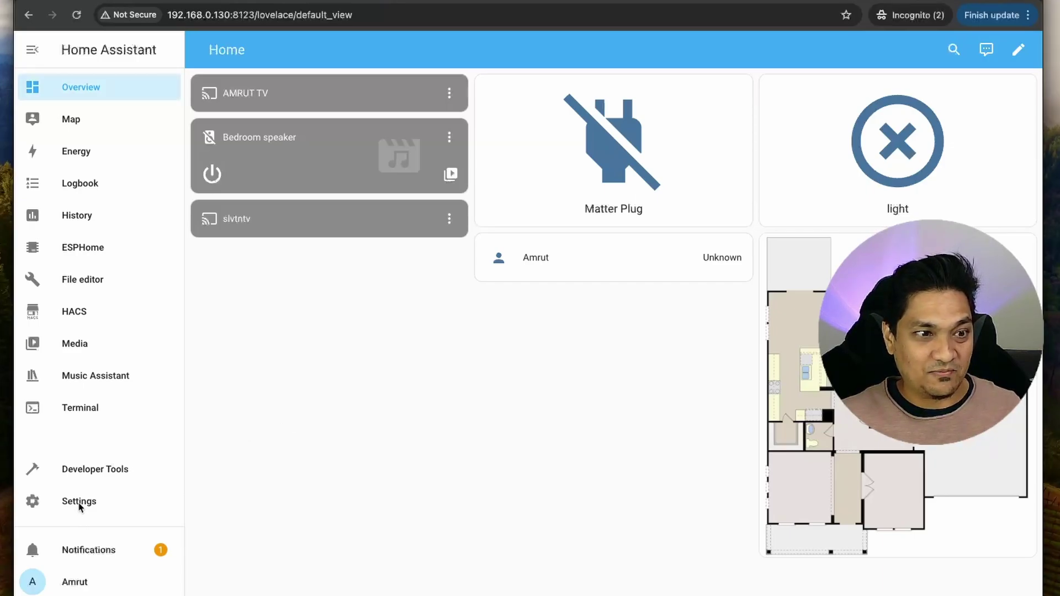
pyautogui.click(668, 168)
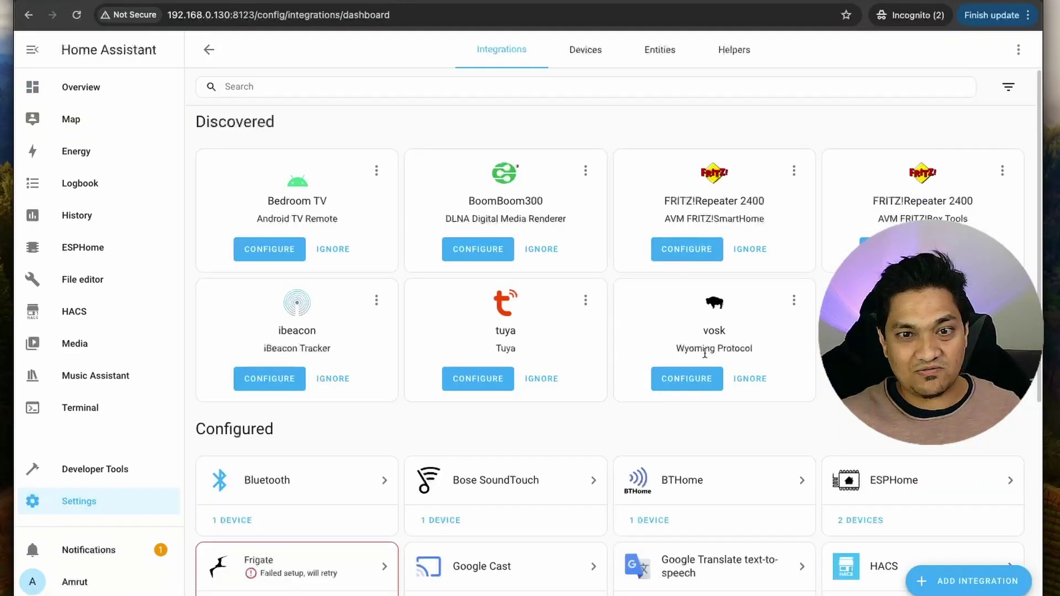
pyautogui.click(950, 590)
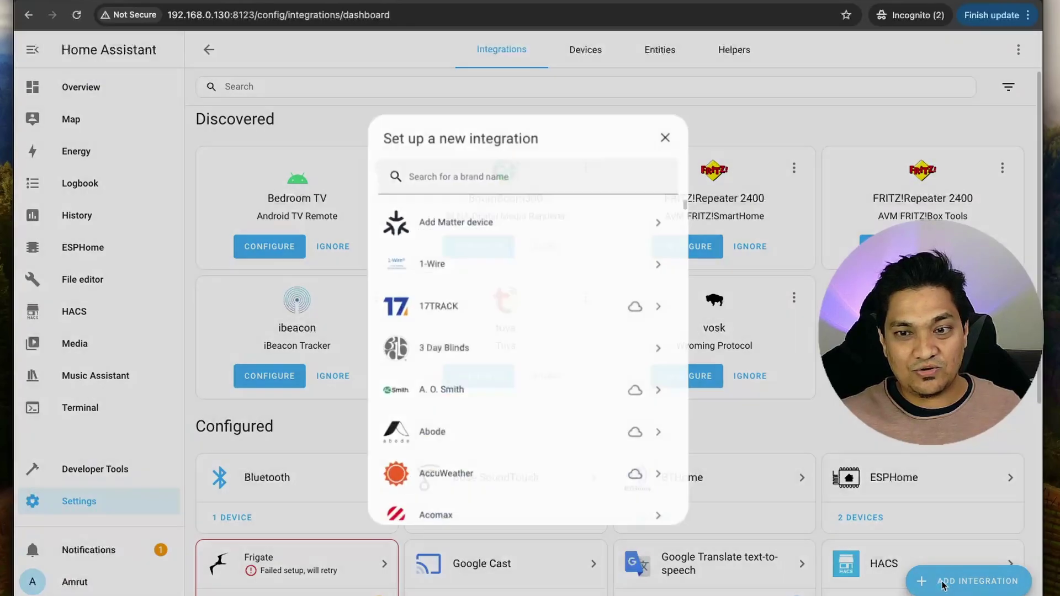
pyautogui.write('gooo')
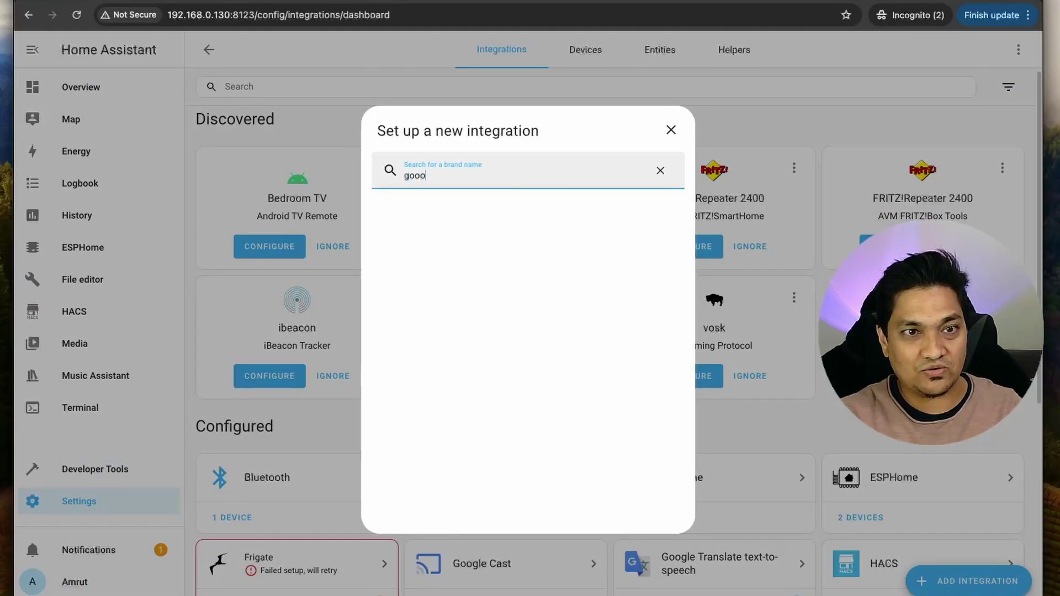
pyautogui.press('Return')
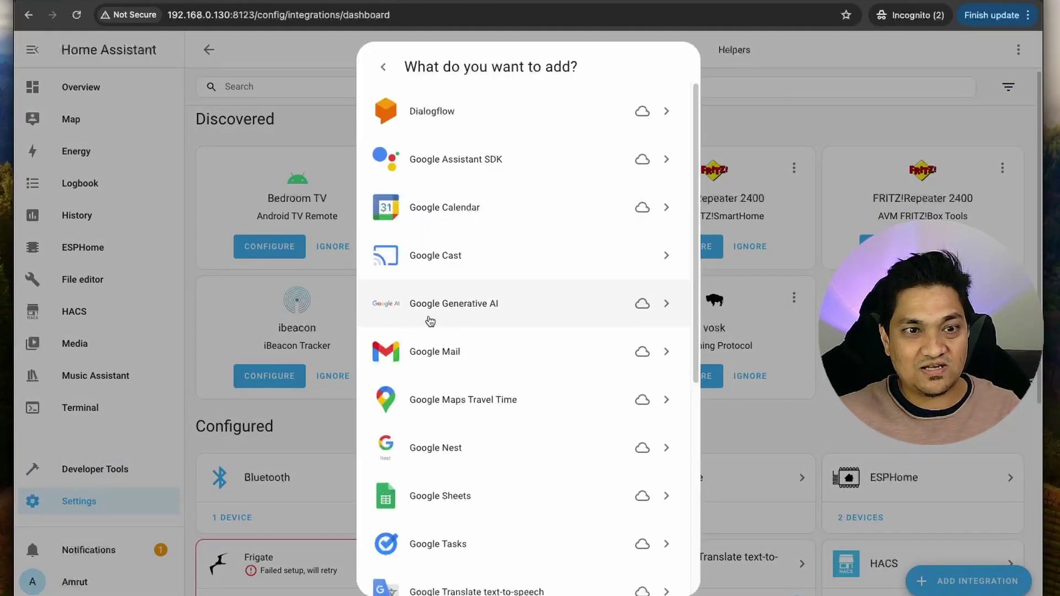
pyautogui.click(490, 316)
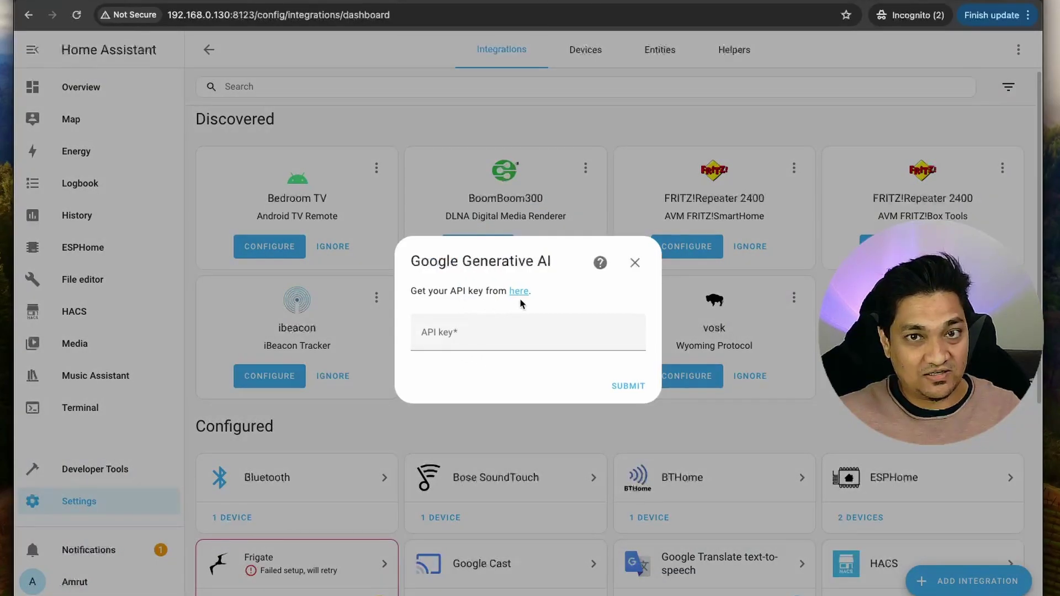
pyautogui.click(521, 291)
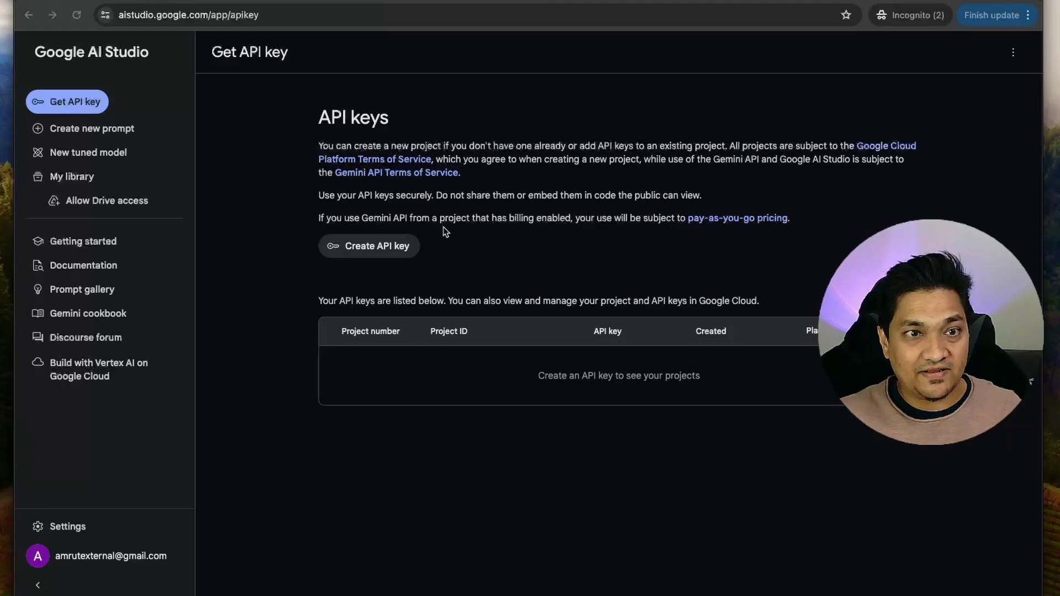
# Start creating an API key and view the existing Google Cloud projects offered for it.
pyautogui.click(383, 246)
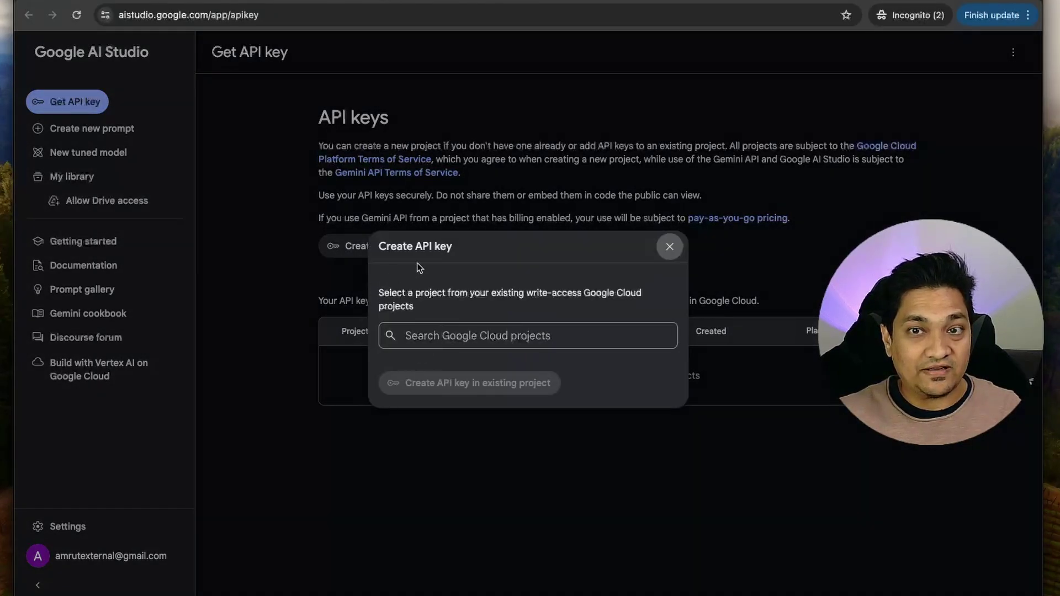
pyautogui.click(472, 339)
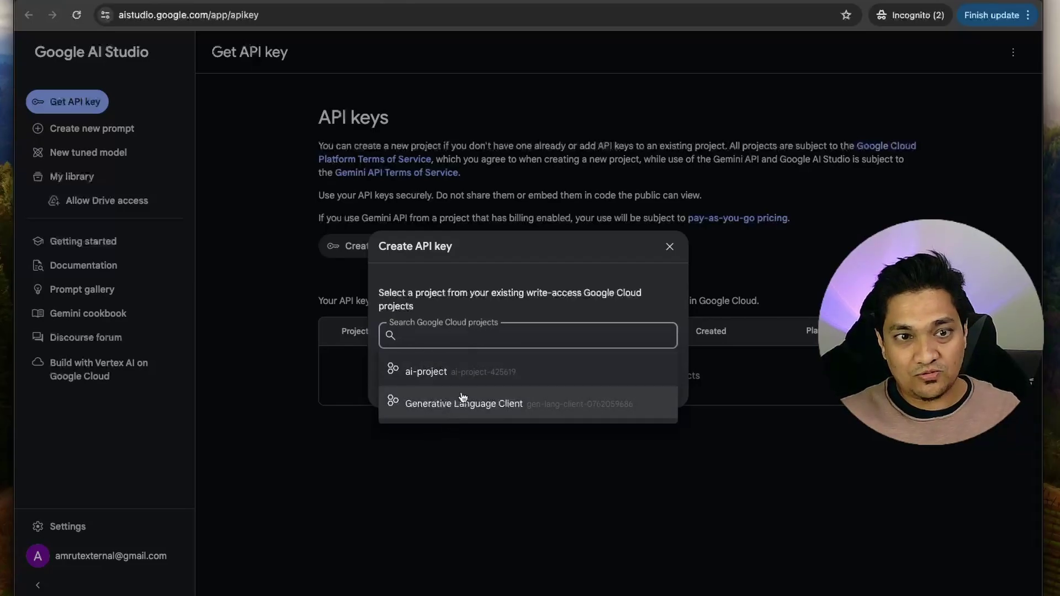
pyautogui.click(475, 309)
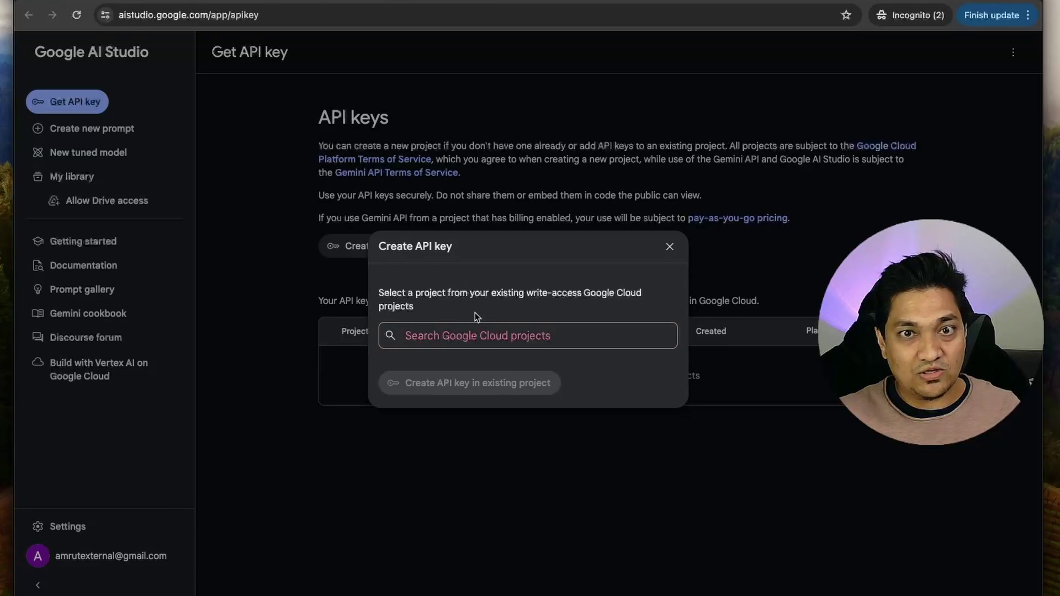
# In a new browser tab, search Google for "google cloud", open the Google Cloud site and go to its console.
pyautogui.press('super+t')
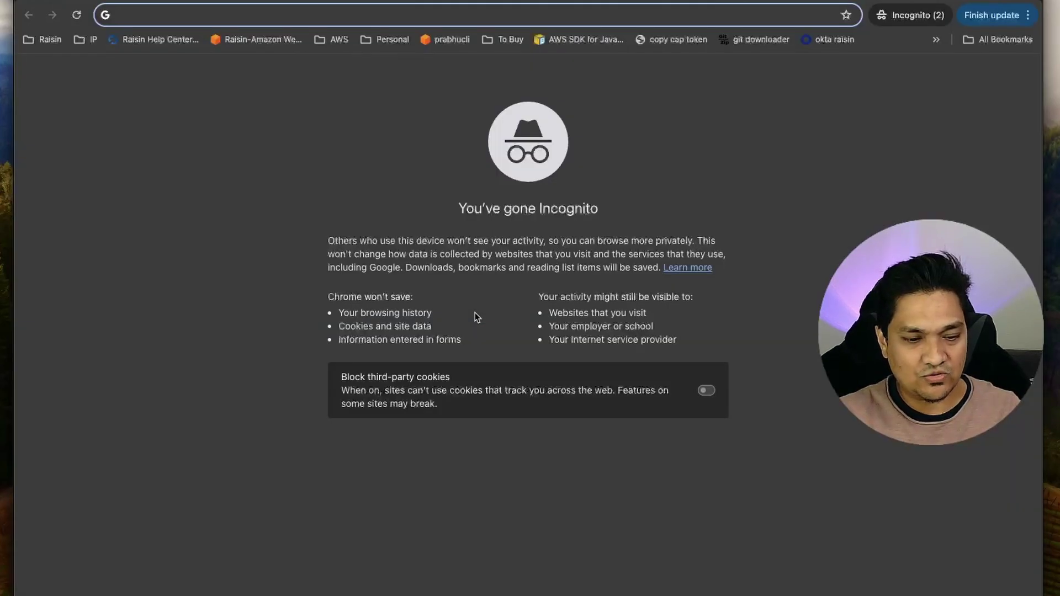
pyautogui.write('google cloud')
pyautogui.press('Return')
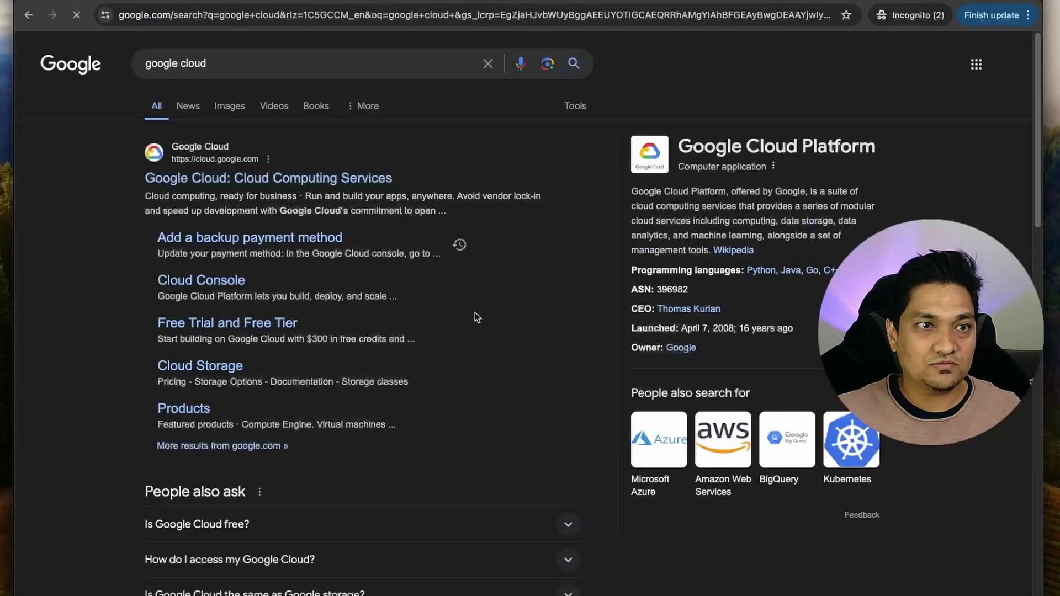
pyautogui.click(284, 180)
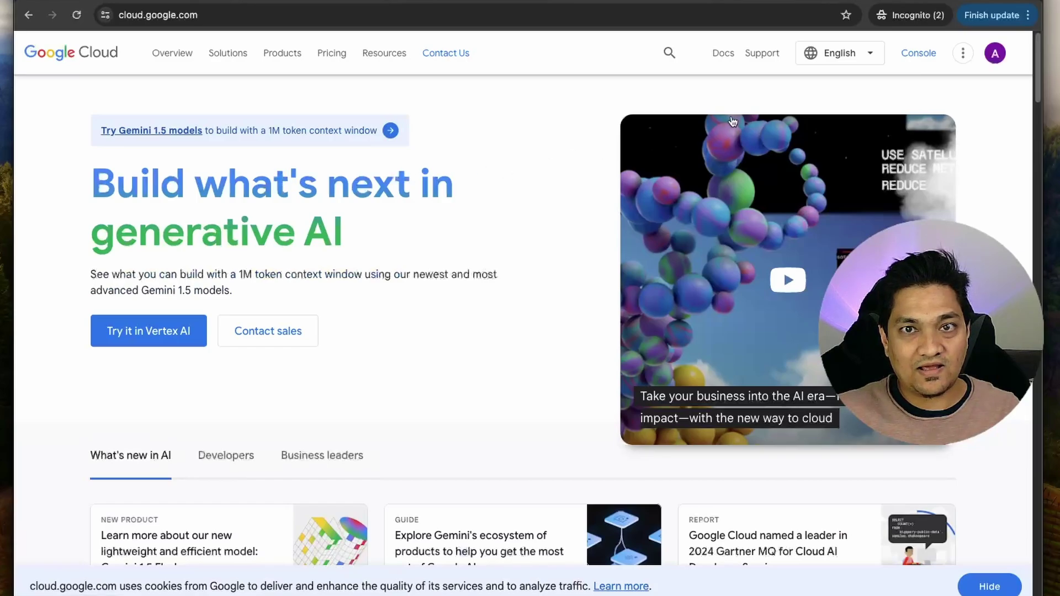
pyautogui.click(917, 54)
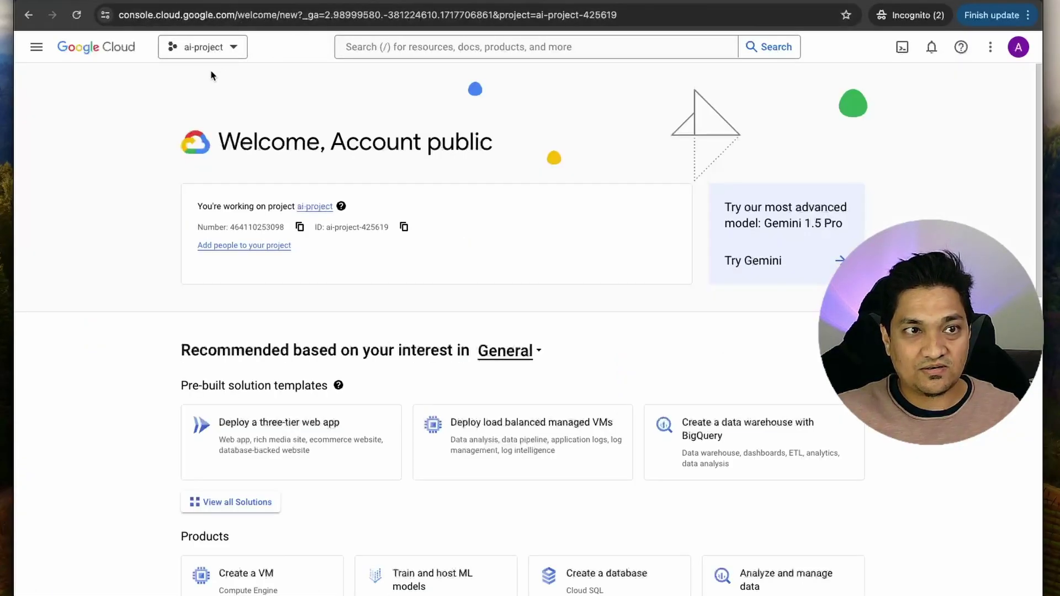
# Create a new Google Cloud project named Google-ai-integration with no organization.
pyautogui.click(204, 48)
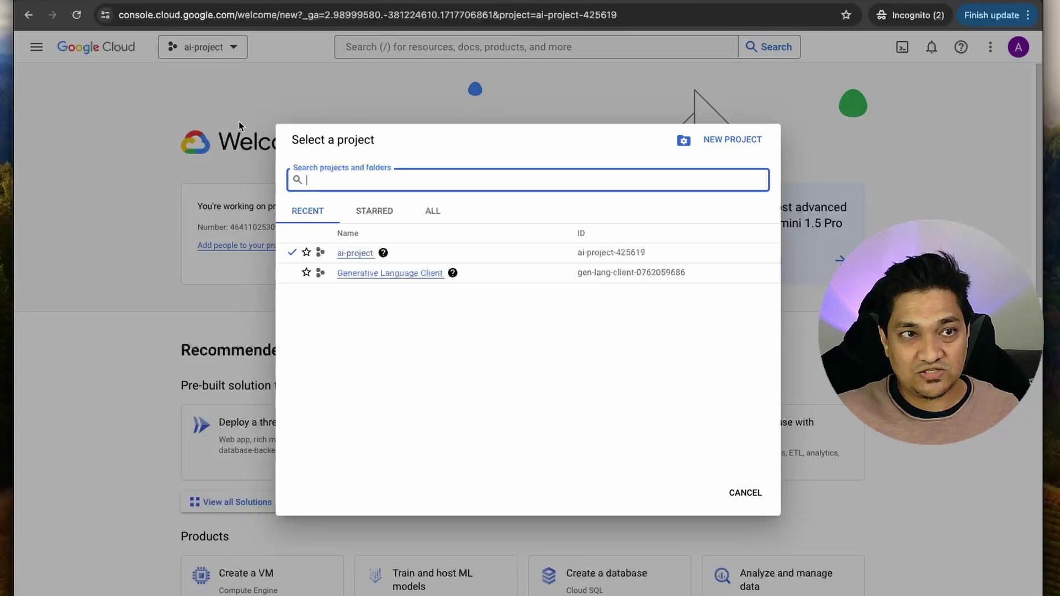
pyautogui.click(728, 146)
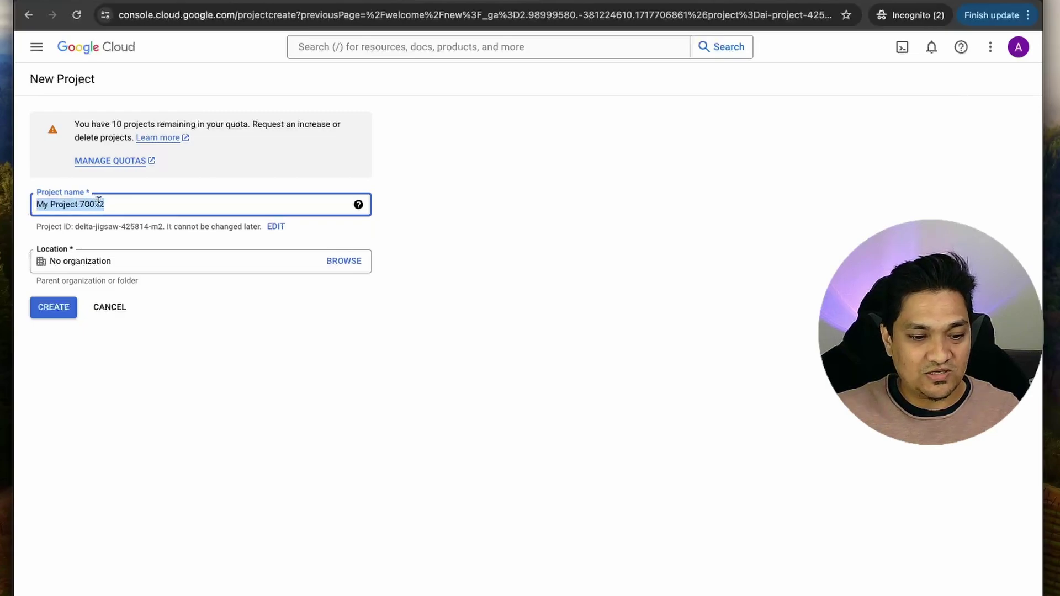
pyautogui.write('Google-ai-integration')
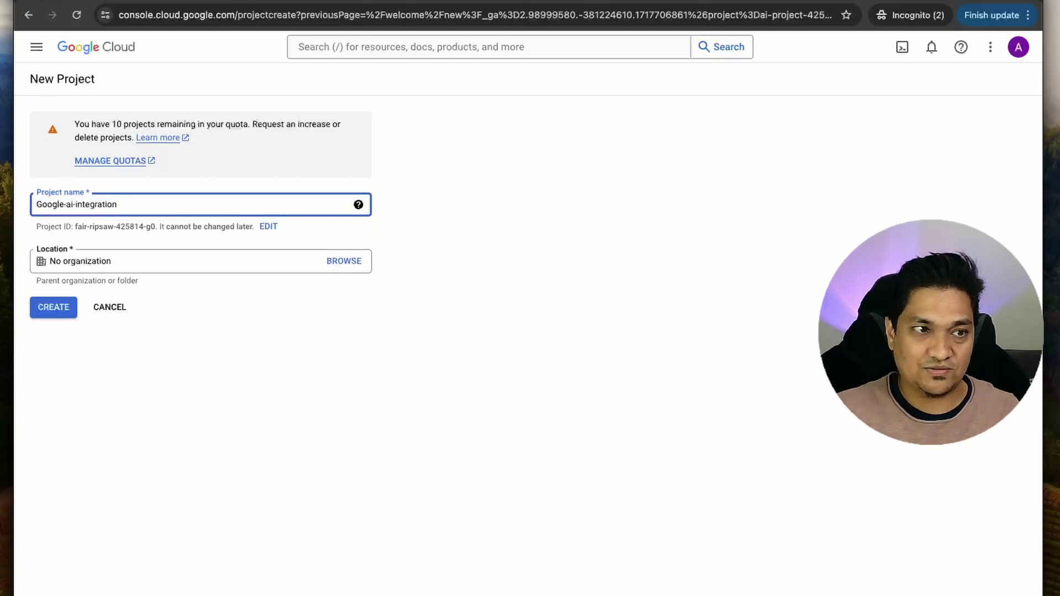
pyautogui.click(50, 311)
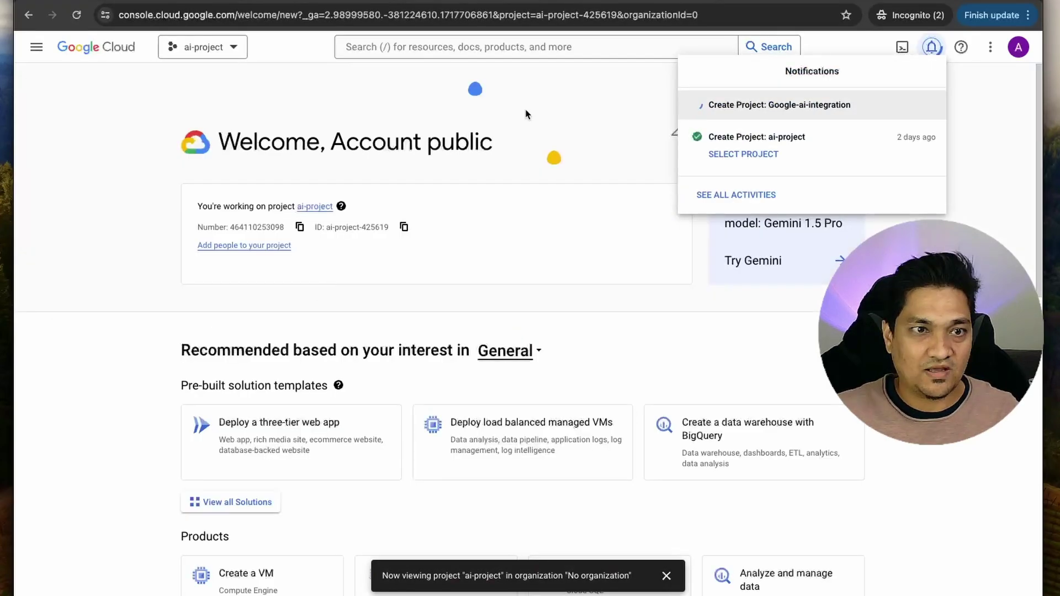
pyautogui.click(564, 102)
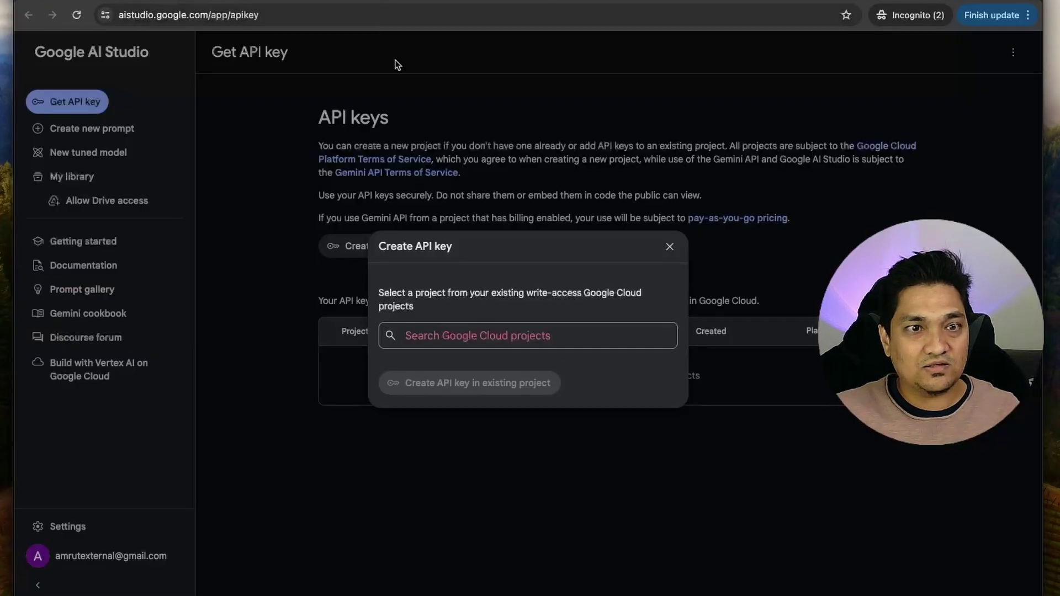
# Back in Google AI Studio, restart the API key creation, generate a key in the existing Google-ai-integration project and copy it.
pyautogui.click(495, 325)
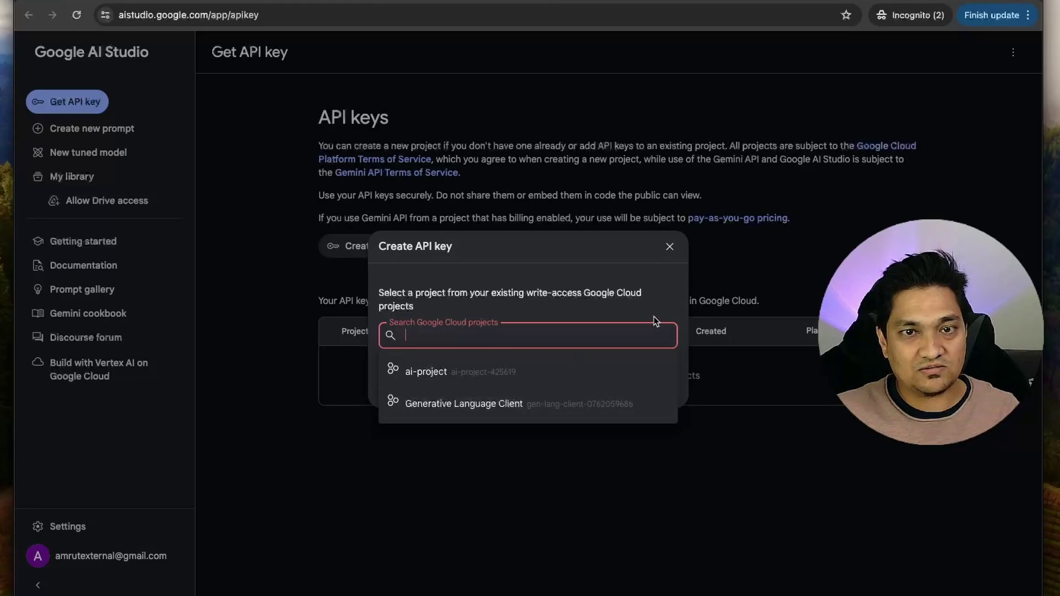
pyautogui.click(670, 246)
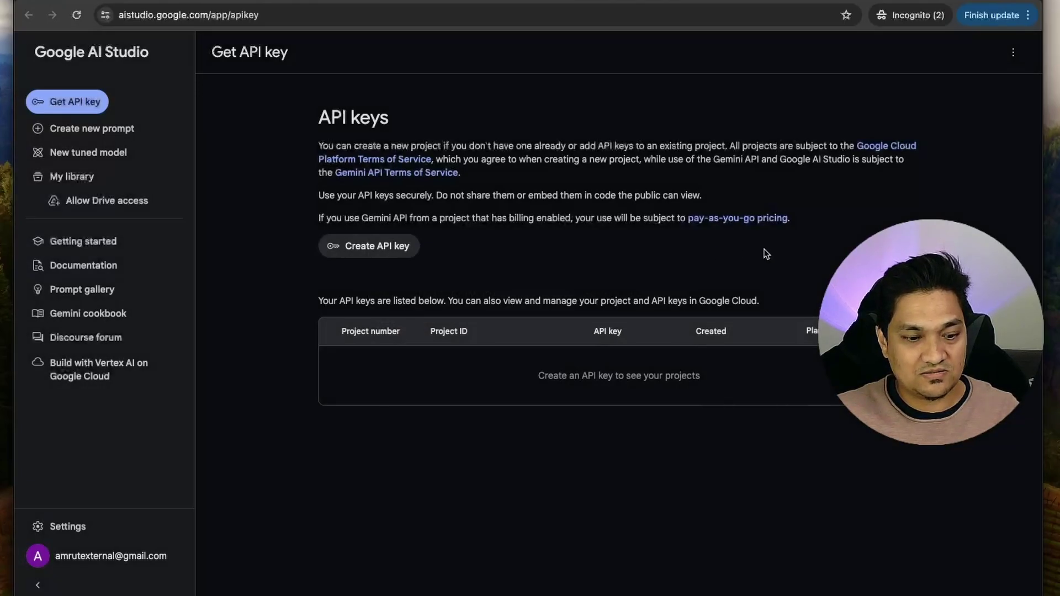
pyautogui.click(388, 243)
pyautogui.click(408, 334)
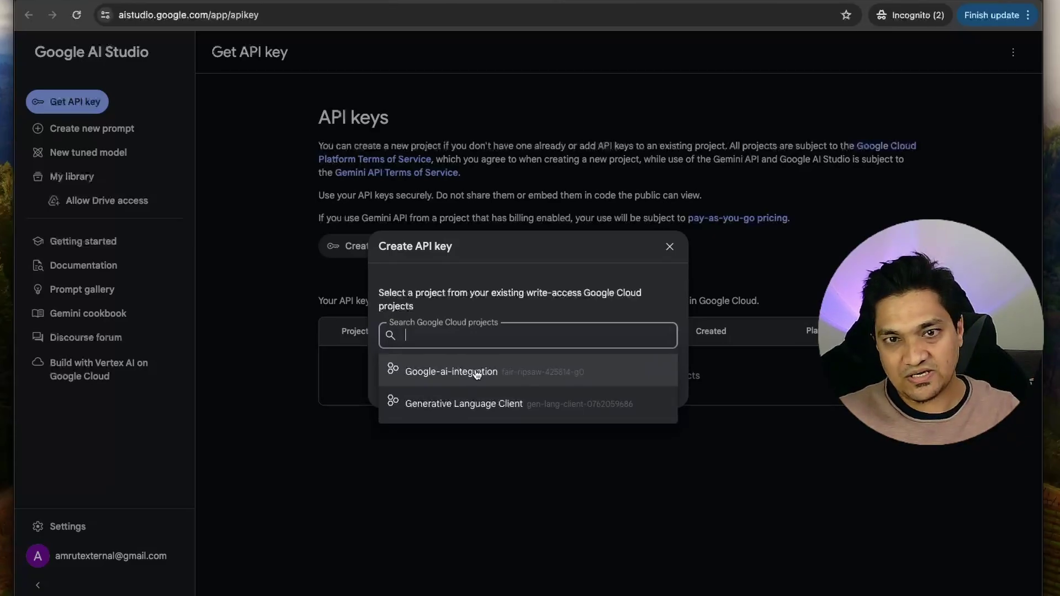
pyautogui.click(476, 374)
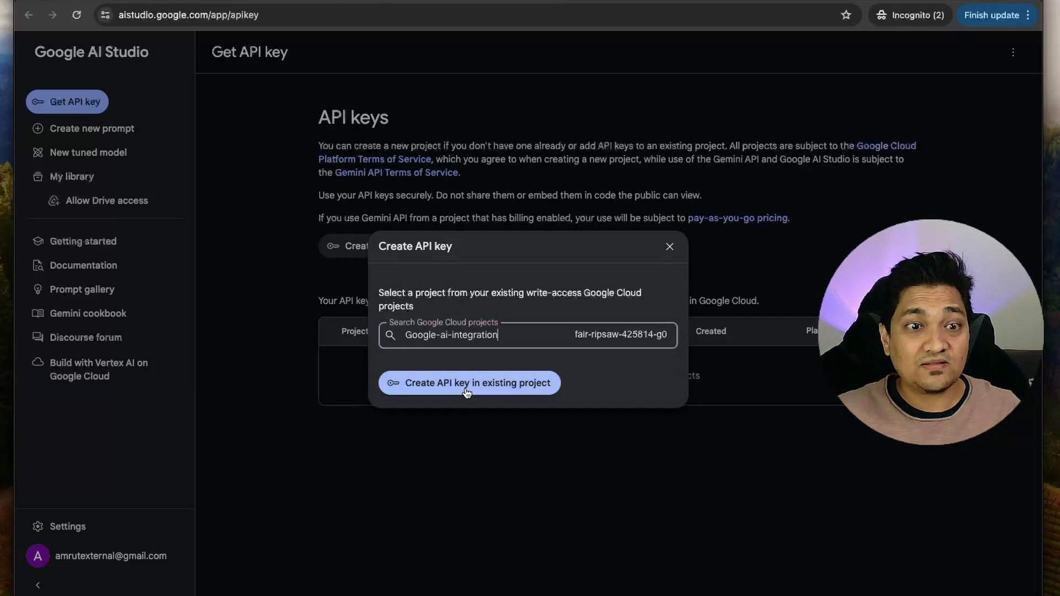
pyautogui.click(466, 383)
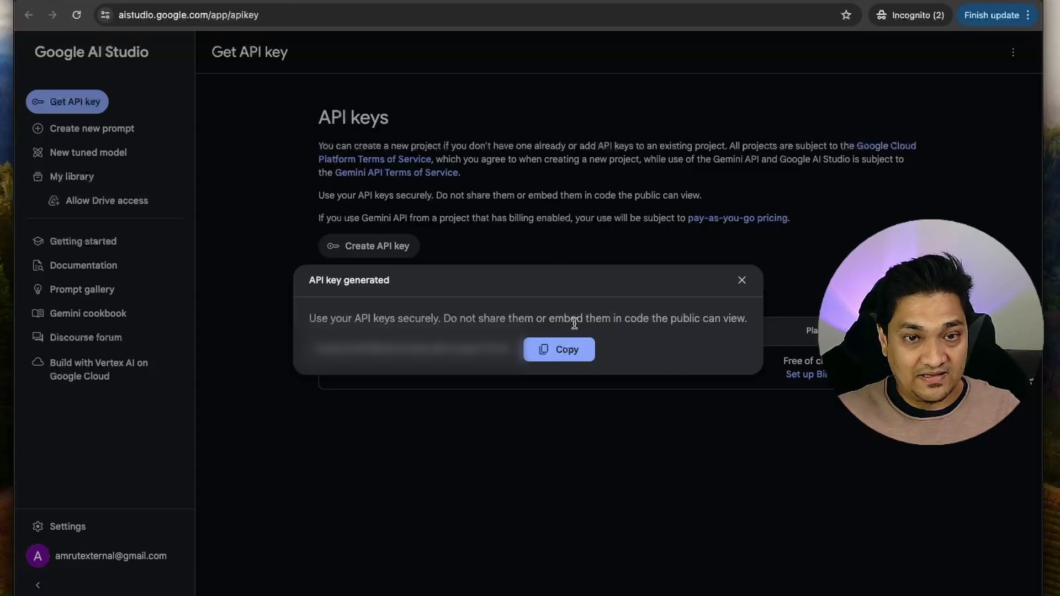
pyautogui.click(581, 357)
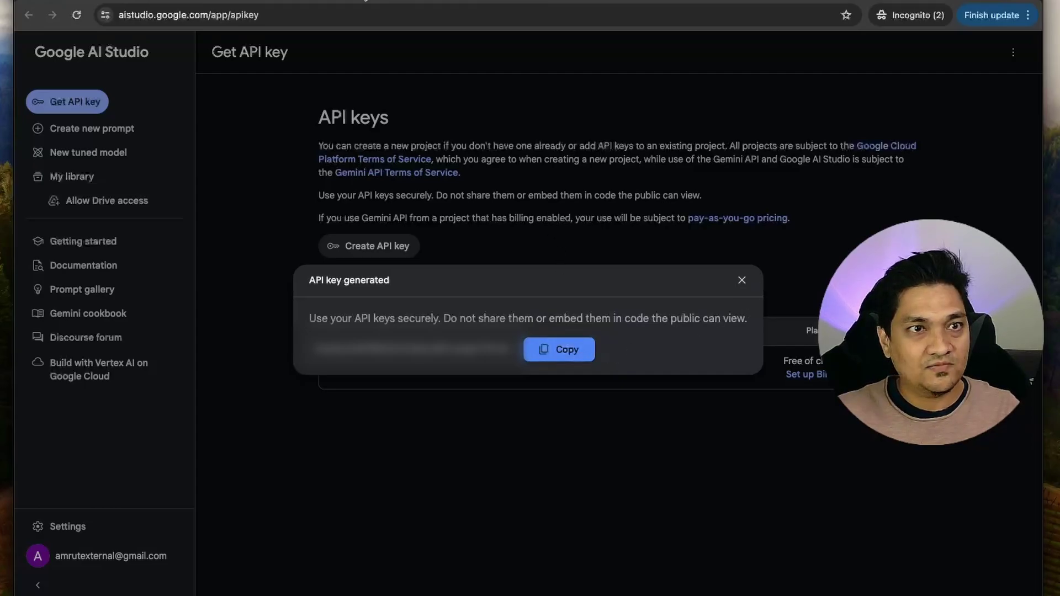
# Switch to Home Assistant, paste the API key into the Google Generative AI setup dialog and submit it.
pyautogui.click(335, 1)
pyautogui.click(474, 332)
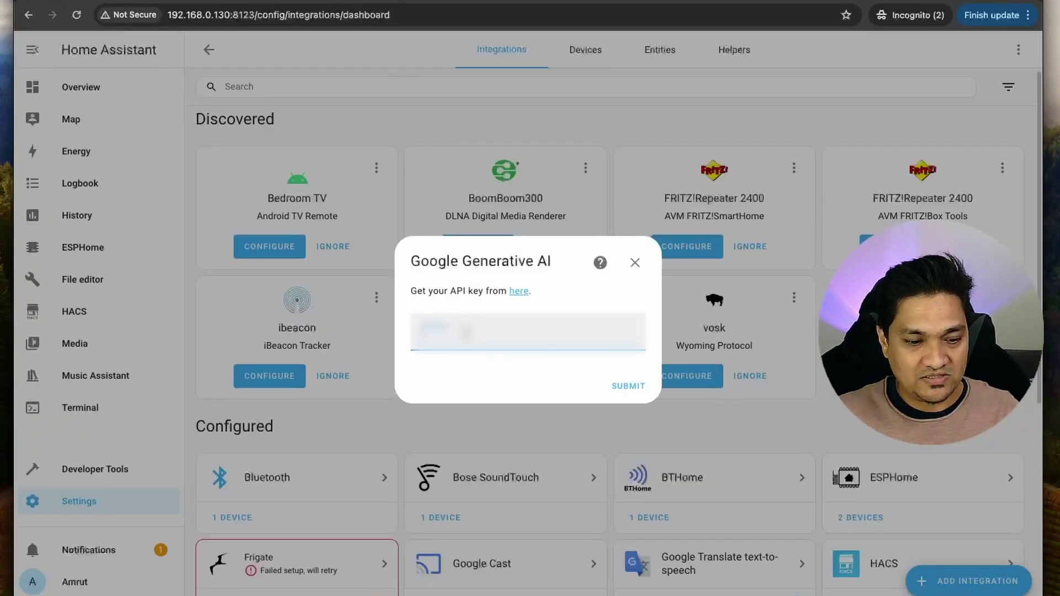
pyautogui.hotkey('ctrl', 'v')
pyautogui.click(628, 386)
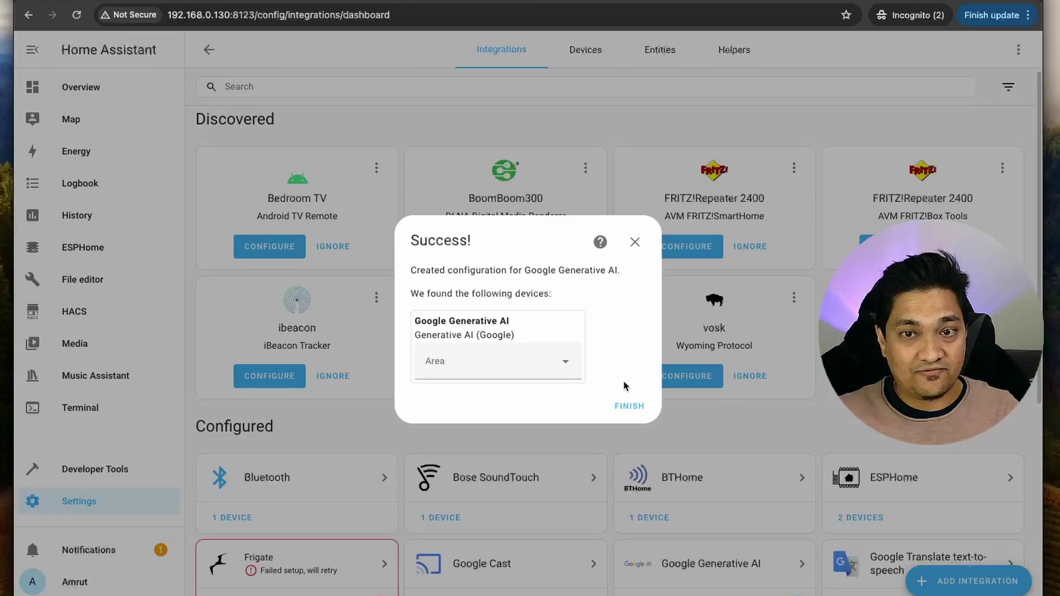
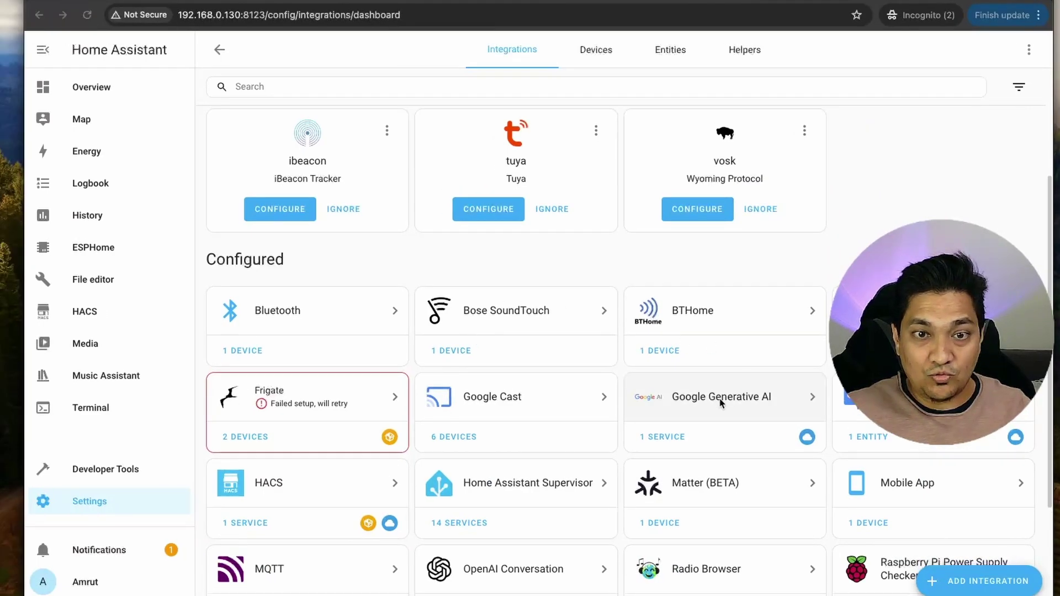
# In the Google Generative AI options, add the instructions "please do not include any kind of text formatting. Also respond with maximum 20 words.".
pyautogui.click(738, 401)
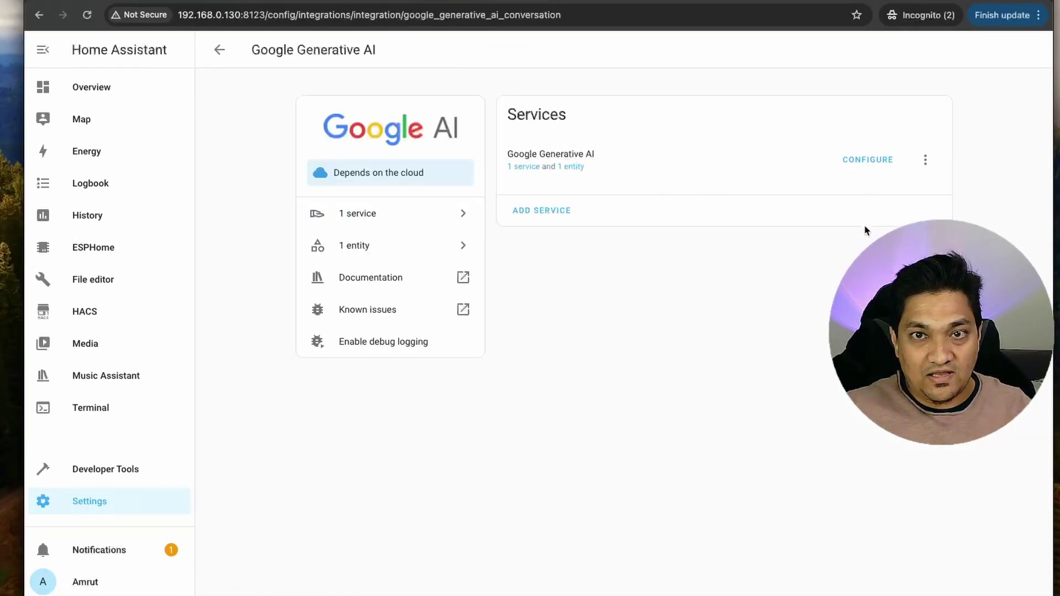
pyautogui.click(869, 161)
pyautogui.press('Return')
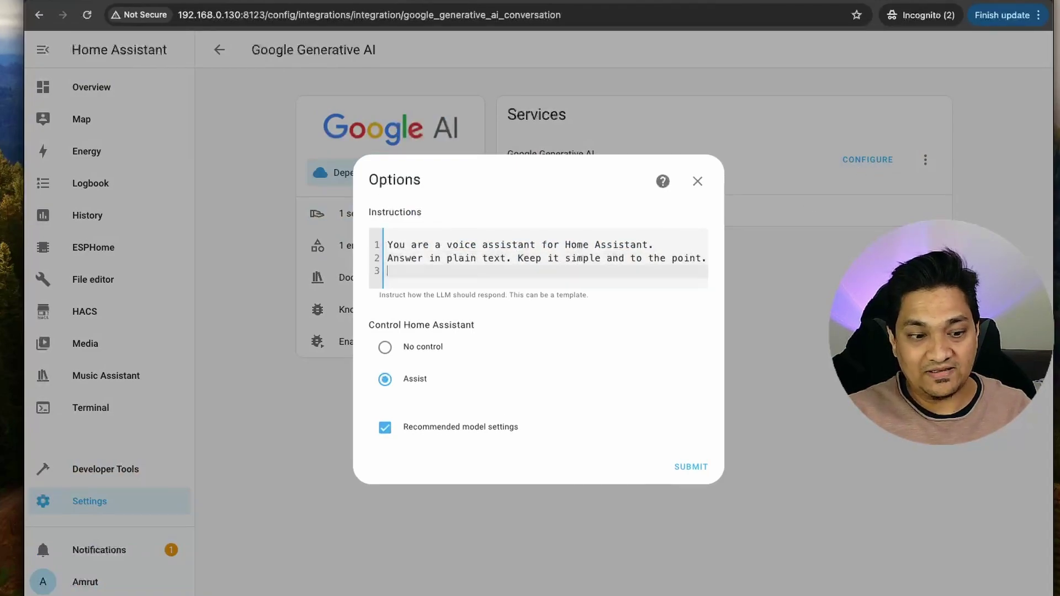
pyautogui.write('please do not include any kind of text formatting. Also respond with maximum 20 words.')
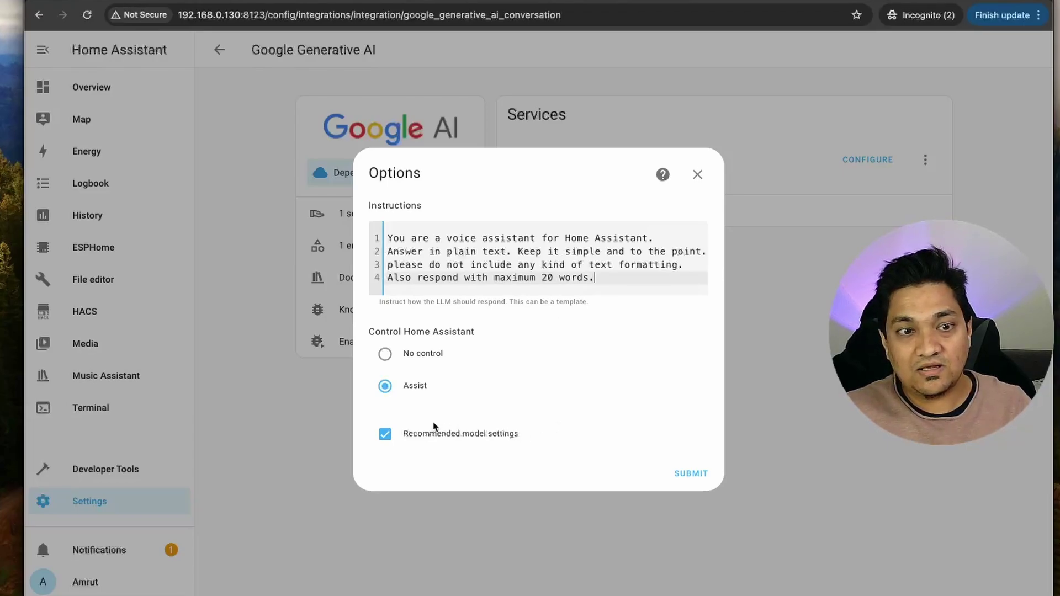
# Turn off the recommended model settings, keep Gemini 1.5 Flash Latest as the model, and save the options.
pyautogui.click(385, 436)
pyautogui.click(690, 473)
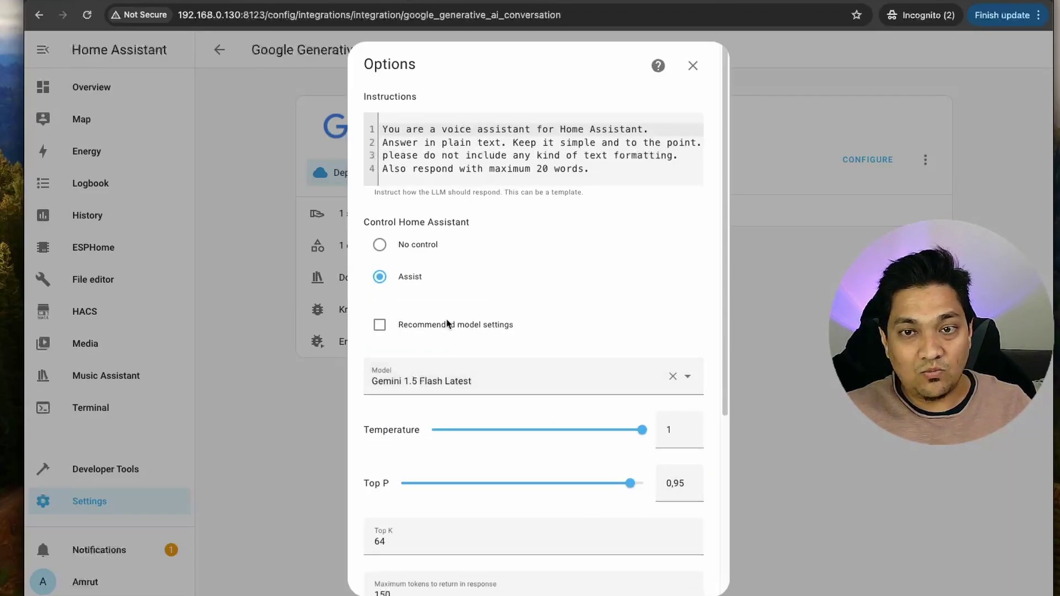
pyautogui.click(491, 387)
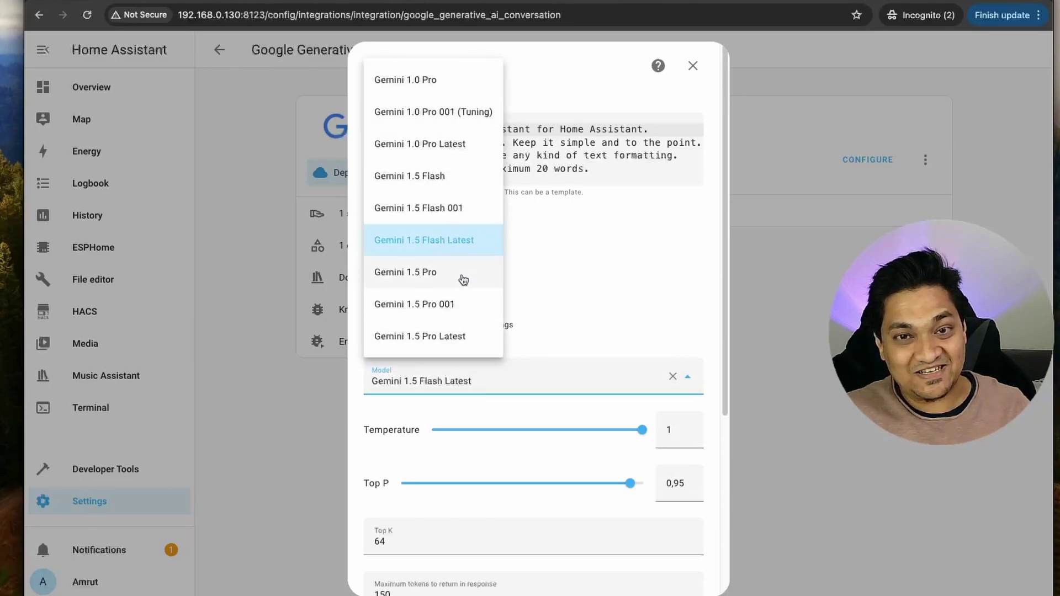
pyautogui.click(458, 247)
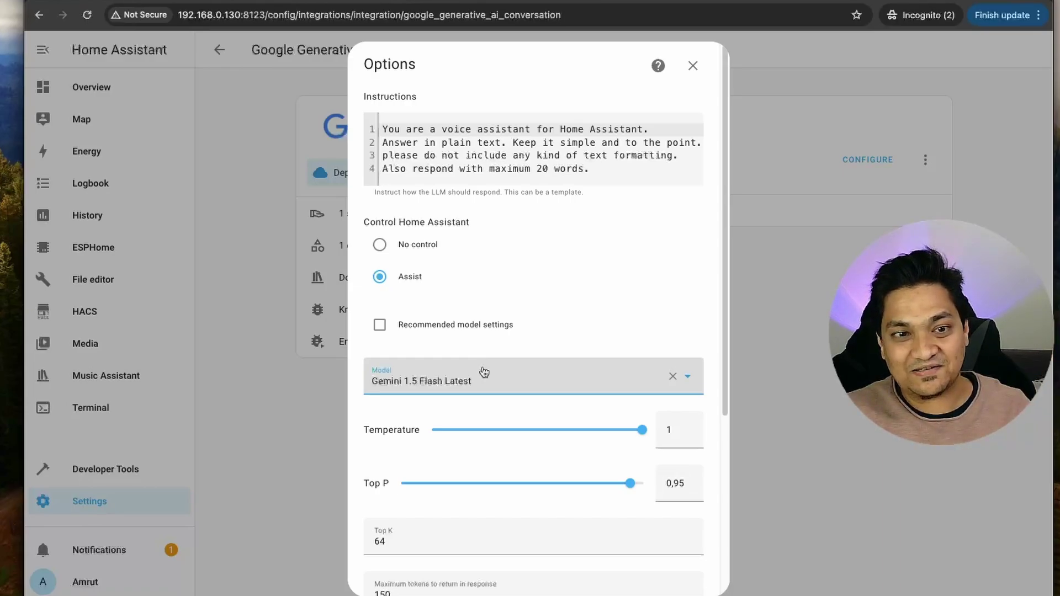
pyautogui.scroll(-5, 497, 359)
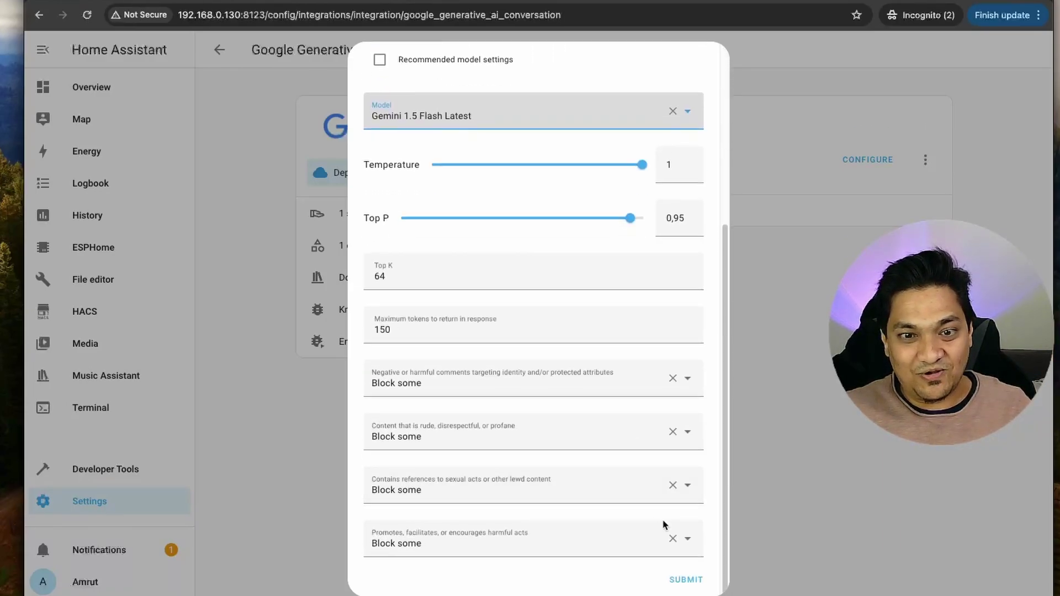
pyautogui.click(687, 580)
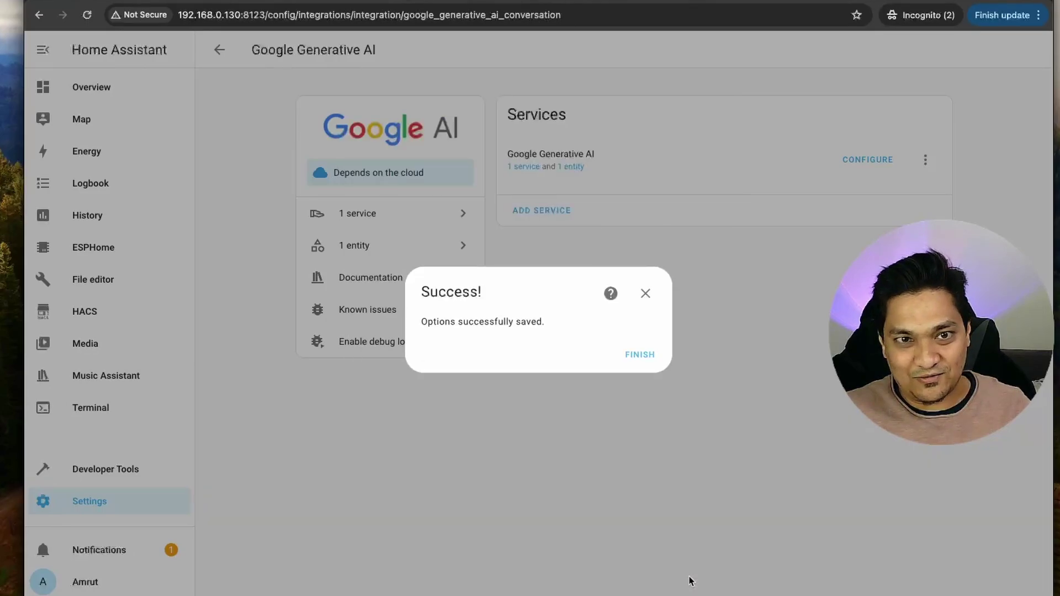
pyautogui.click(639, 359)
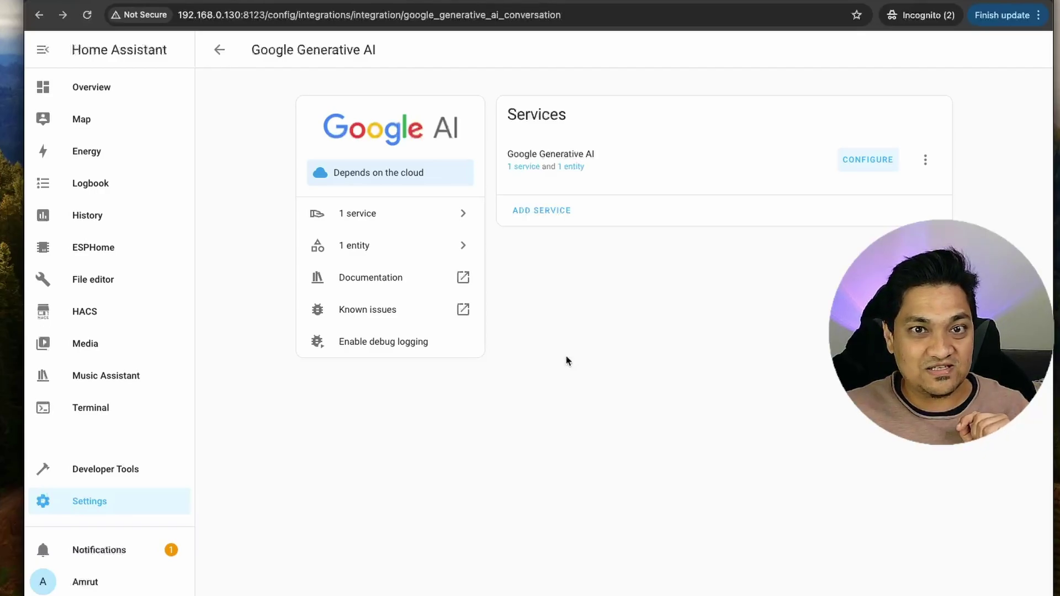
# In the voice assistants settings, start a new assistant named Google AI with Google Generative AI as its conversation agent.
pyautogui.click(71, 501)
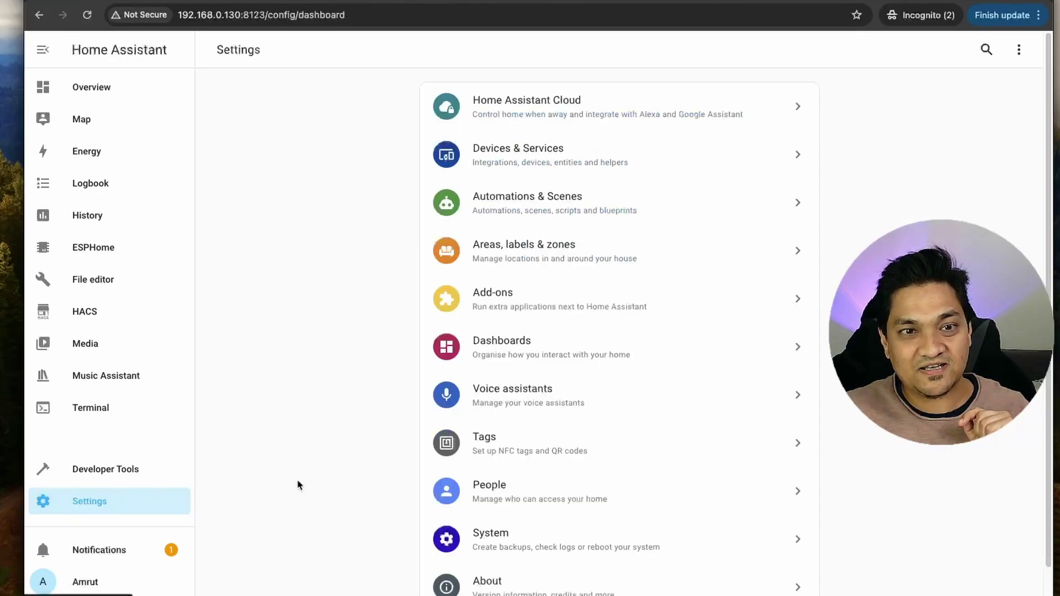
pyautogui.click(538, 396)
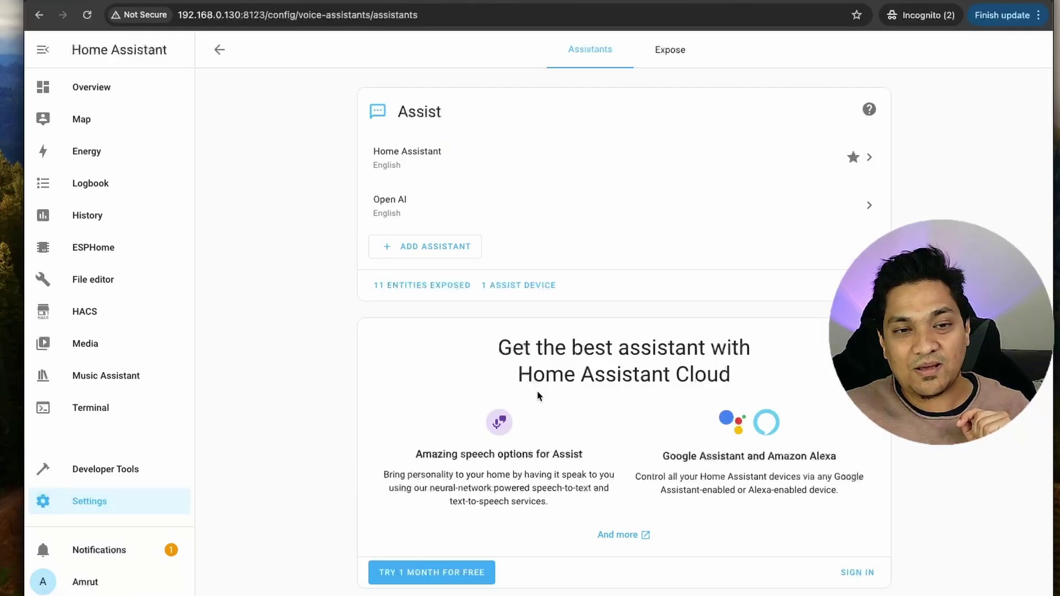
pyautogui.click(435, 248)
pyautogui.click(451, 202)
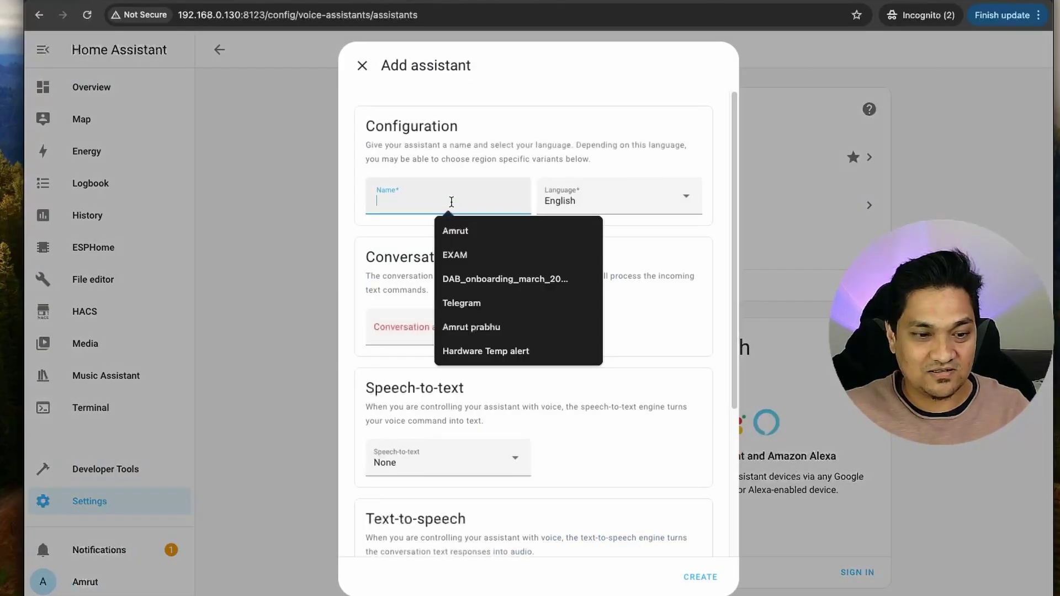
pyautogui.write('Google AI')
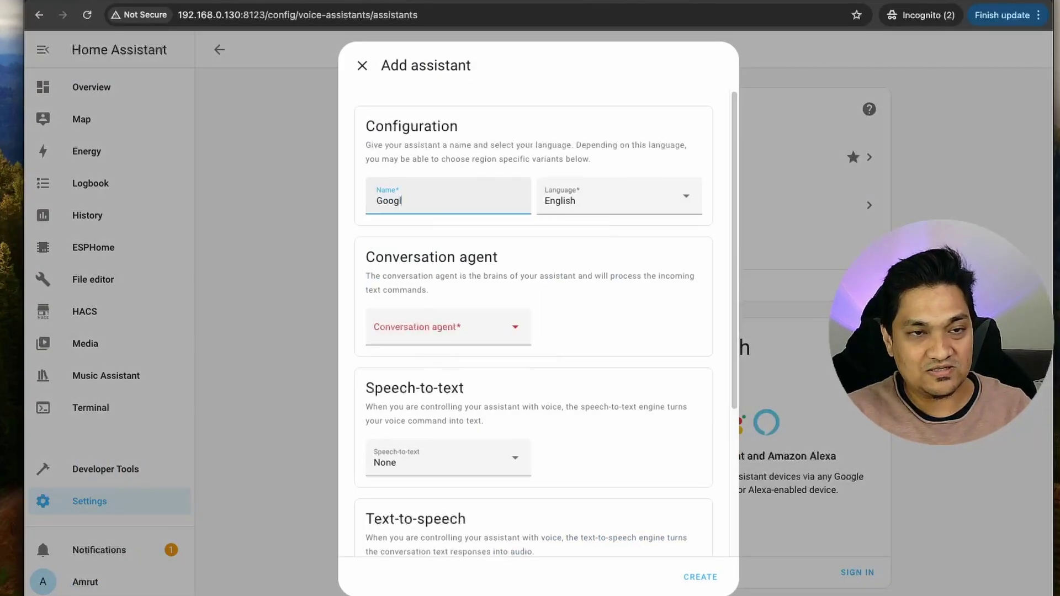
pyautogui.click(478, 322)
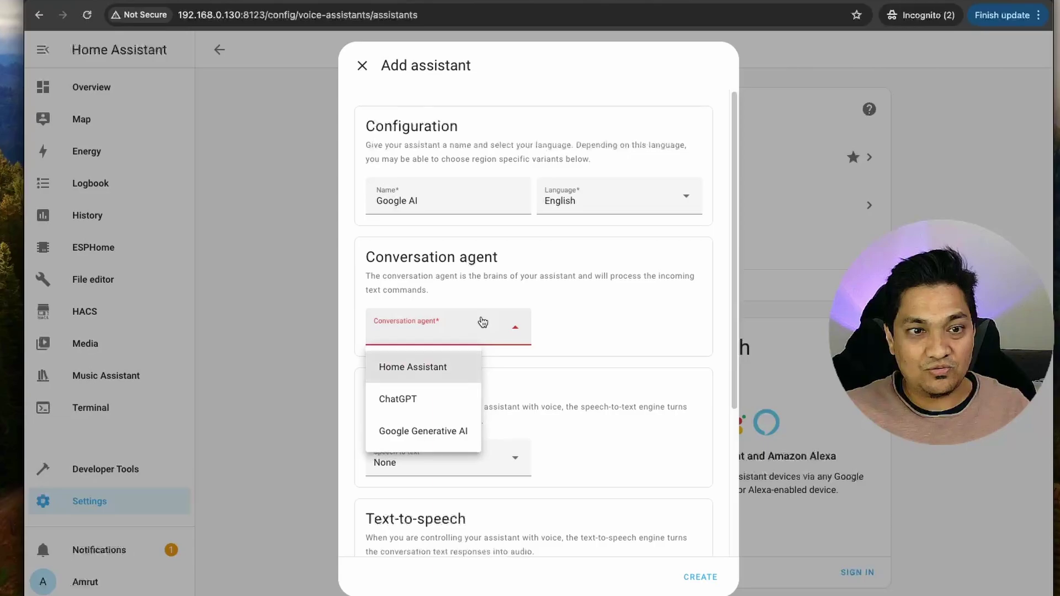
pyautogui.click(440, 436)
# Set the new assistant's speech-to-text engine to faster-whisper and its text-to-speech engine to piper.
pyautogui.scroll(-3, 580, 425)
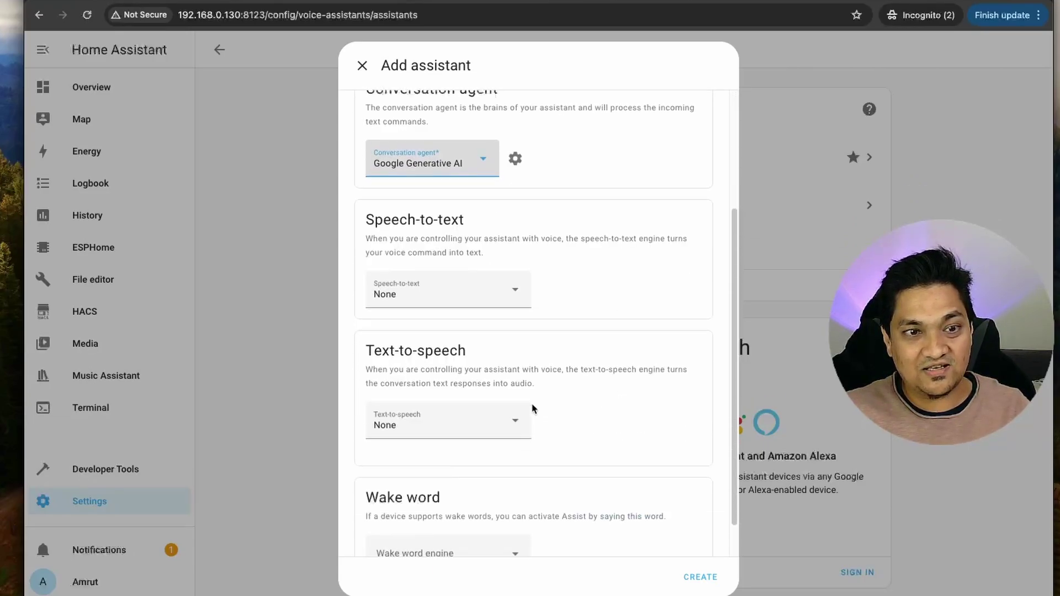
pyautogui.click(459, 293)
pyautogui.click(409, 365)
pyautogui.click(448, 424)
pyautogui.click(416, 522)
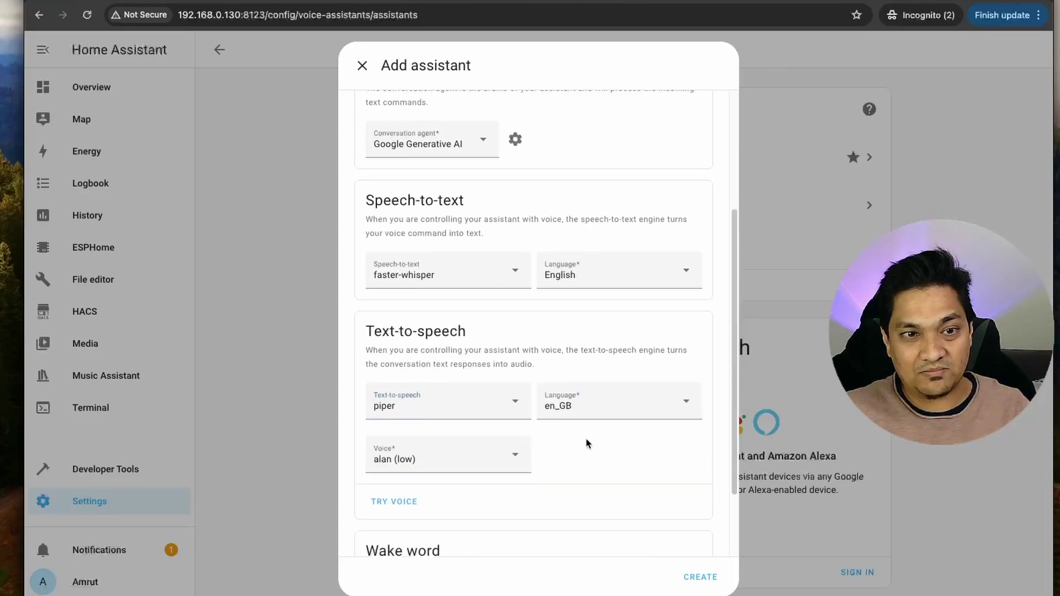
# Choose the jenny dioco (medium) voice for text-to-speech and create the Google AI assistant.
pyautogui.scroll(-2, 391, 312)
pyautogui.click(466, 359)
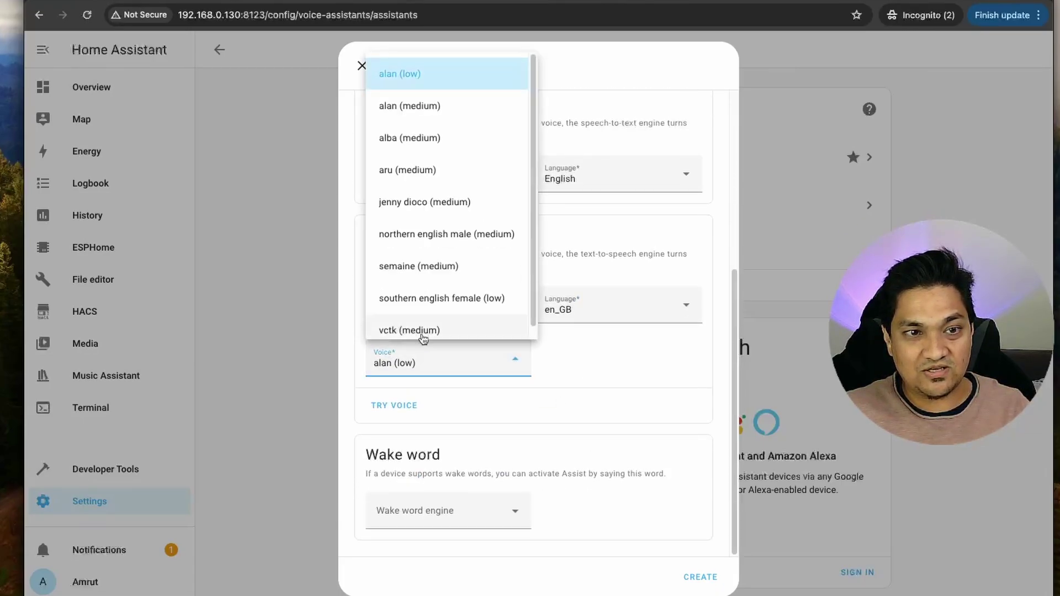
pyautogui.click(429, 200)
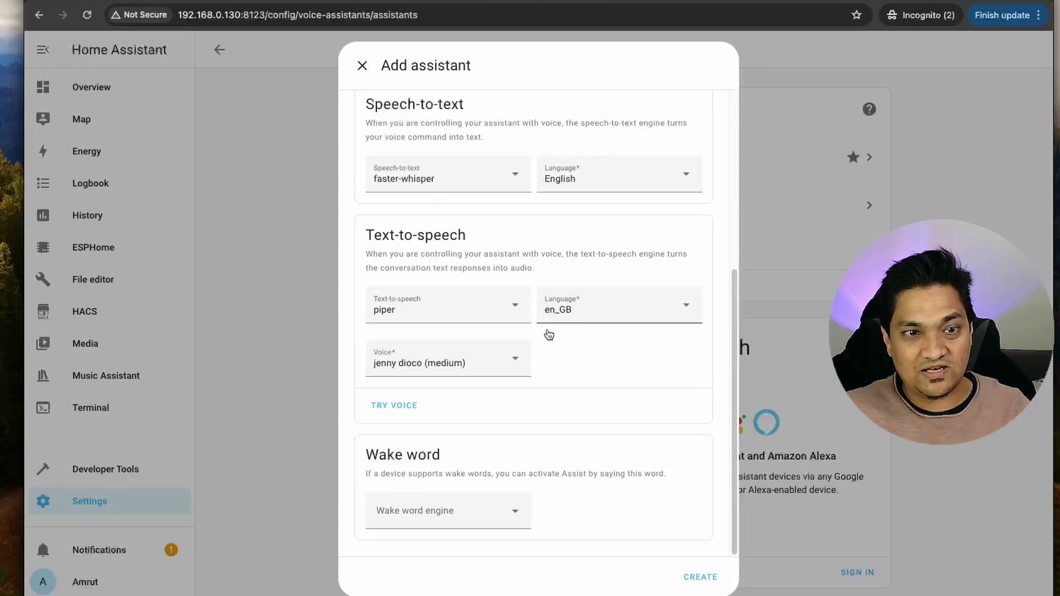
pyautogui.click(696, 577)
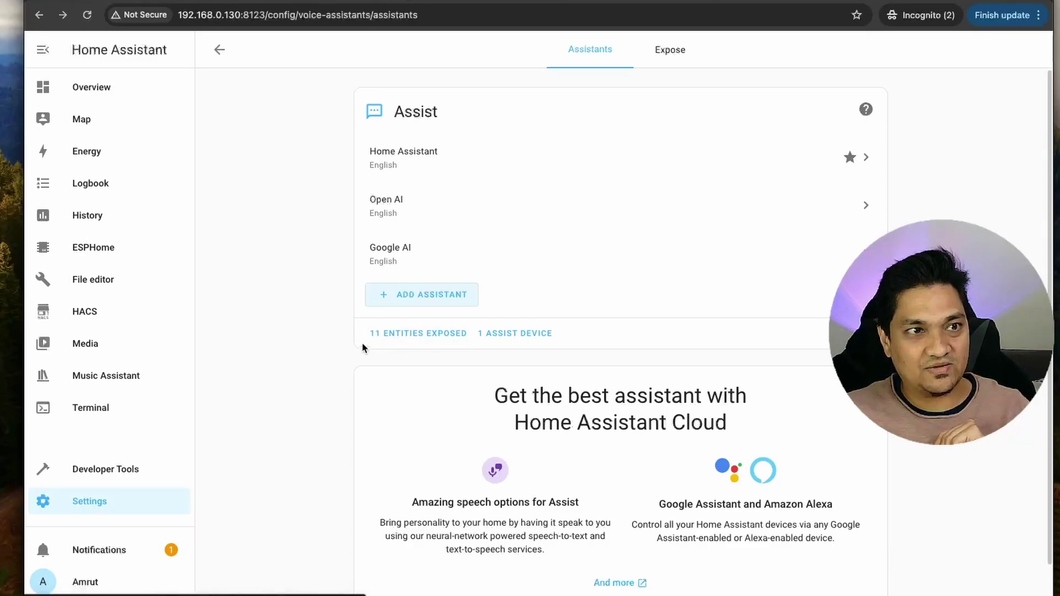
# On the ESP32-S3-Wake-word device page, set the Assist pipeline to Google AI.
pyautogui.click(81, 96)
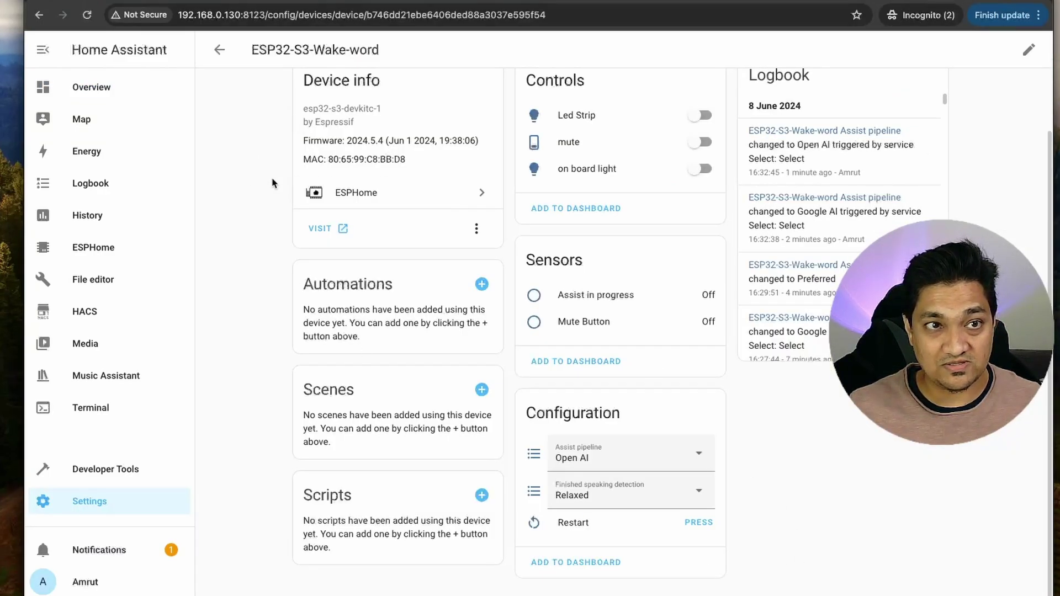
pyautogui.click(606, 467)
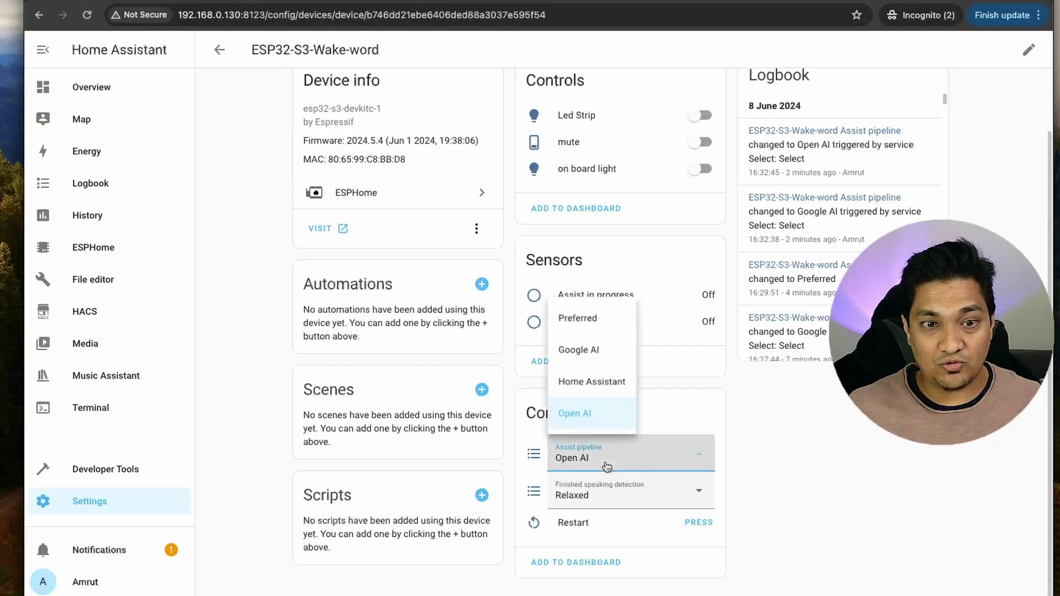
pyautogui.click(580, 352)
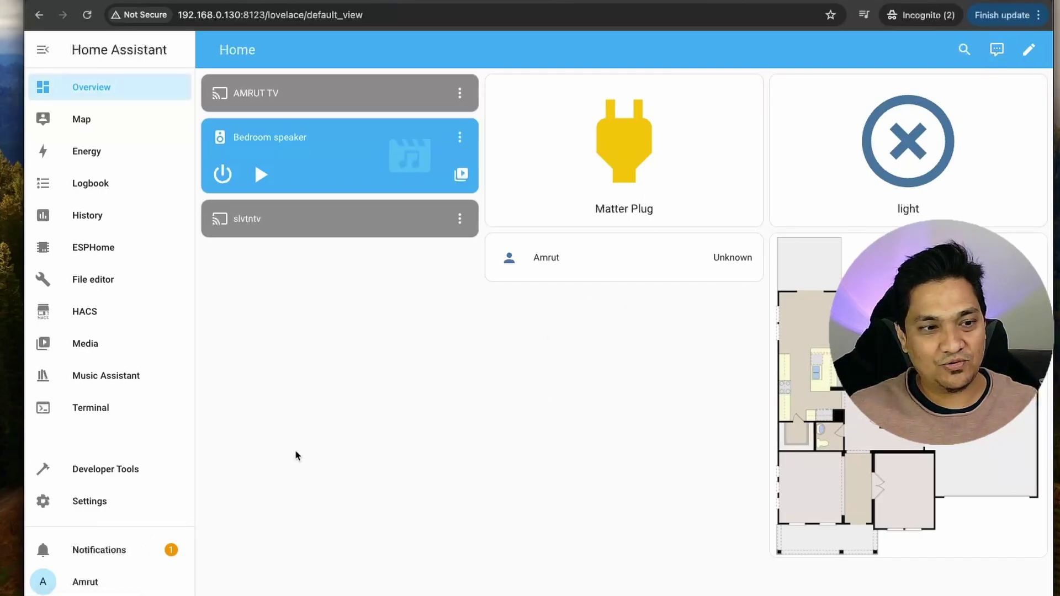
# In the voice assistants settings, open the Google AI assistant's debug view and examine its answer to the tallest building question.
pyautogui.click(87, 501)
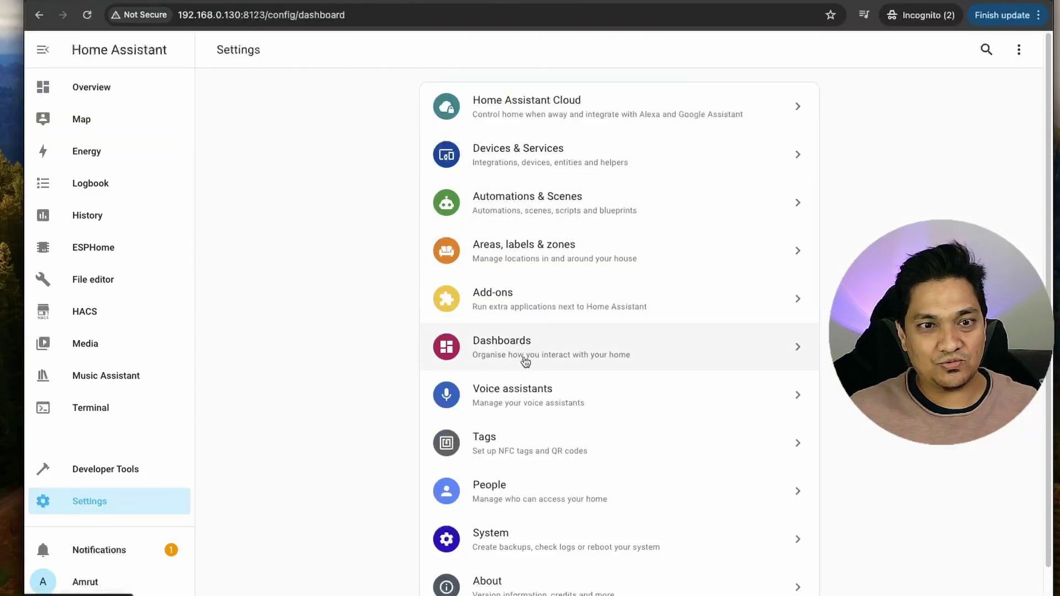
pyautogui.click(530, 395)
pyautogui.click(727, 269)
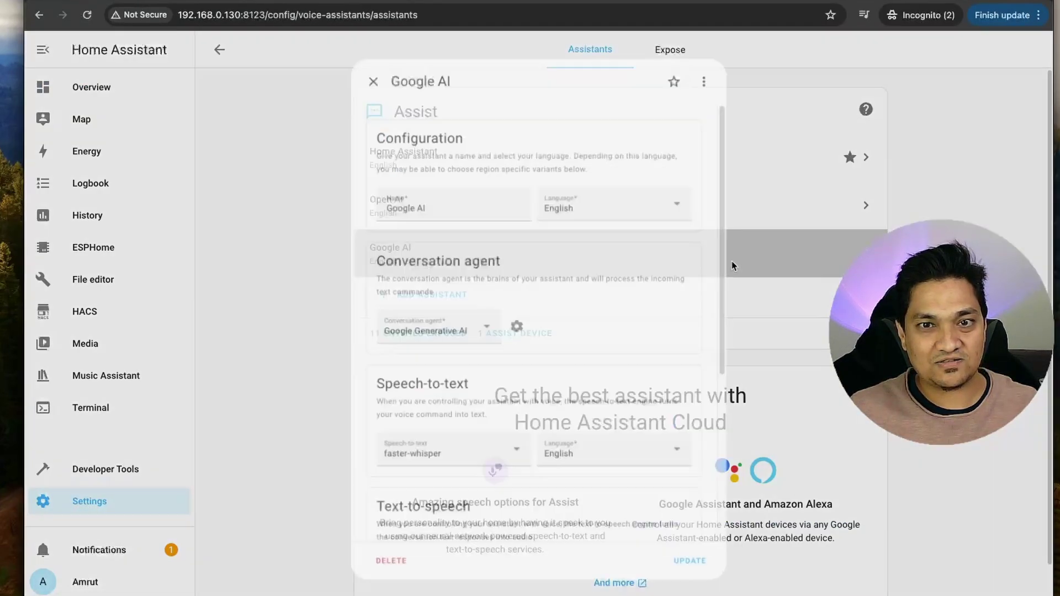
pyautogui.click(715, 65)
pyautogui.click(707, 103)
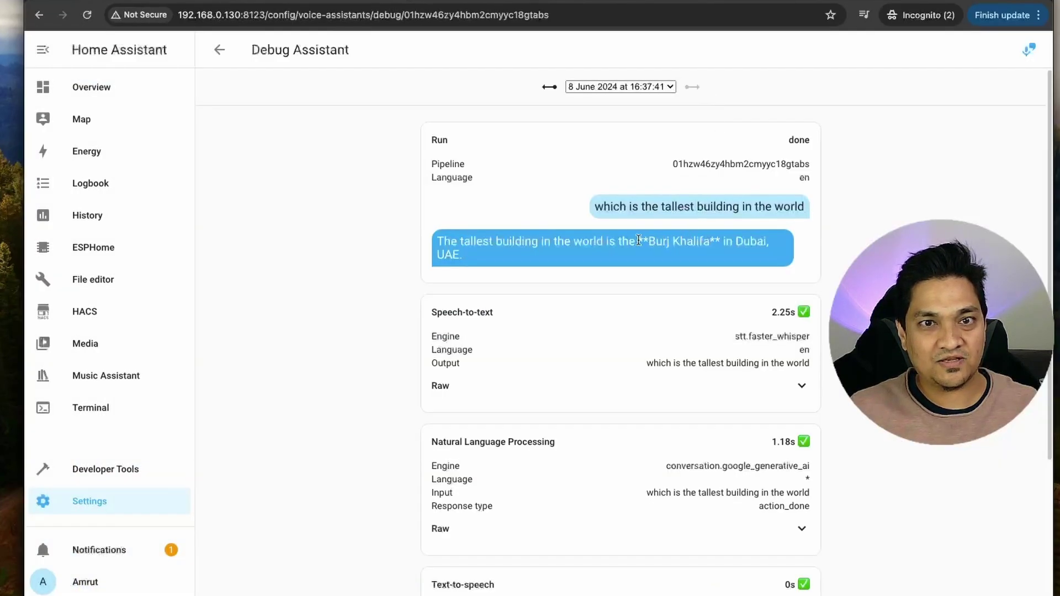
pyautogui.moveTo(437, 239); pyautogui.dragTo(554, 265)
pyautogui.click(632, 240)
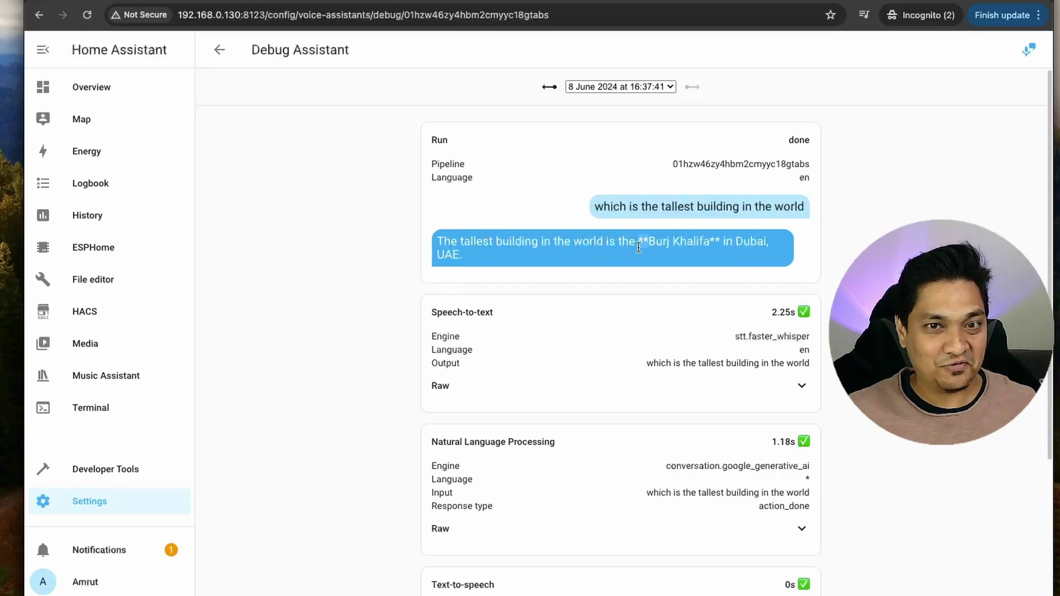
pyautogui.click(747, 247)
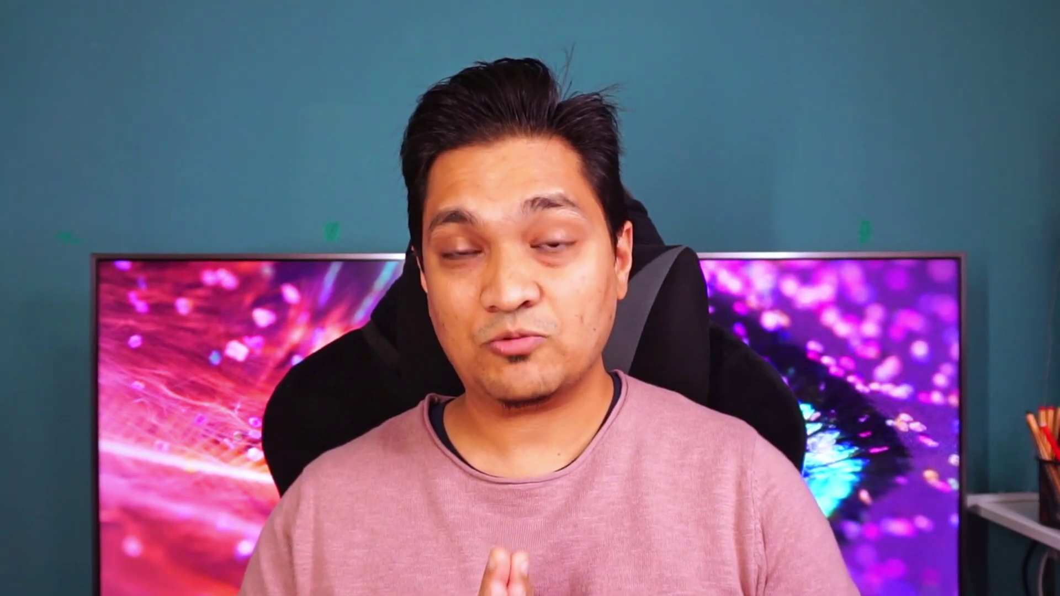
# On the OpenAI pricing page, examine the token prices for GPT-3.5 Turbo input and output and for GPT-4o input.
pyautogui.moveTo(431, 381); pyautogui.dragTo(548, 382)
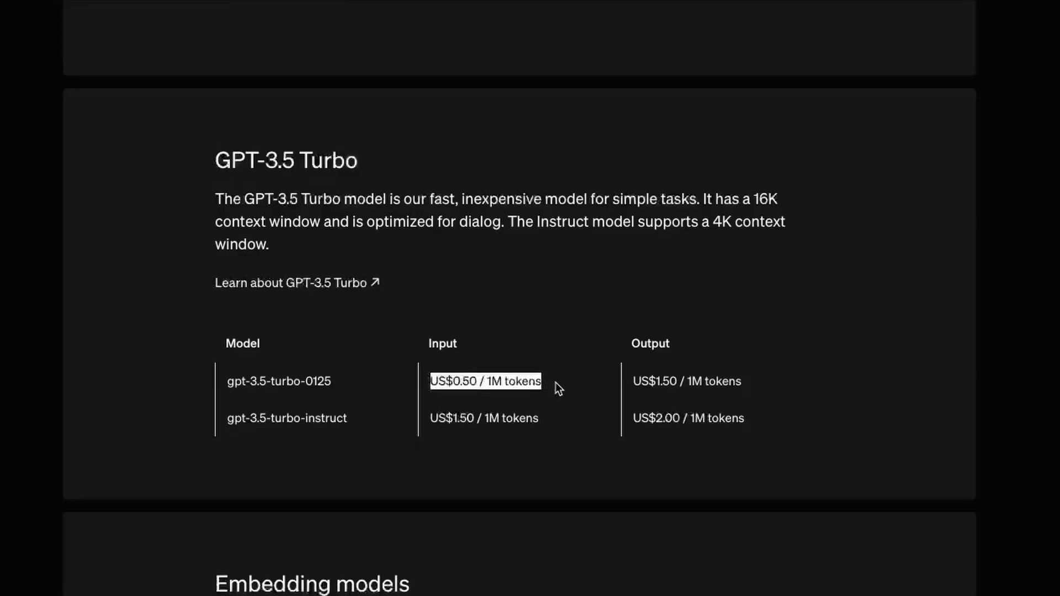
pyautogui.click(637, 378)
pyautogui.moveTo(637, 377); pyautogui.dragTo(740, 381)
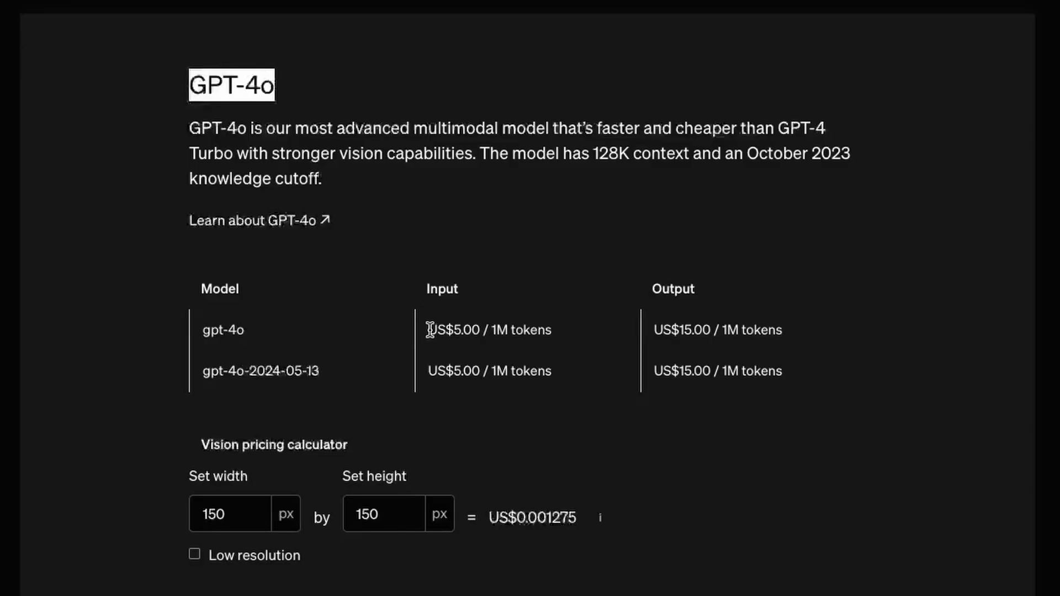
pyautogui.moveTo(430, 330); pyautogui.dragTo(495, 328)
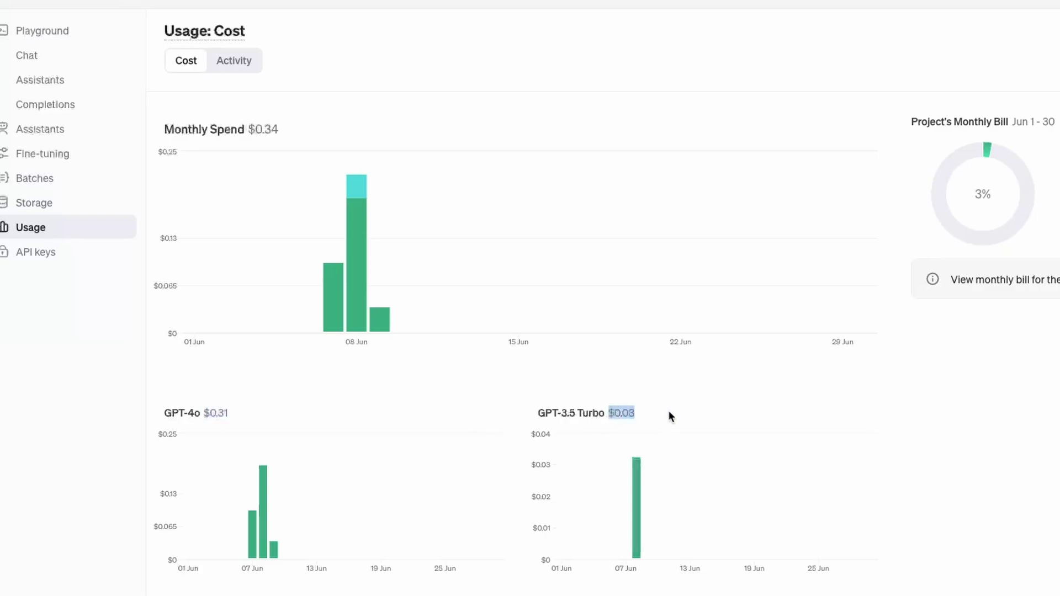
# Check the OpenAI usage activity for each model's token usage and read the Gemini API billing FAQ on free use in the EEA, UK and CH.
pyautogui.click(232, 64)
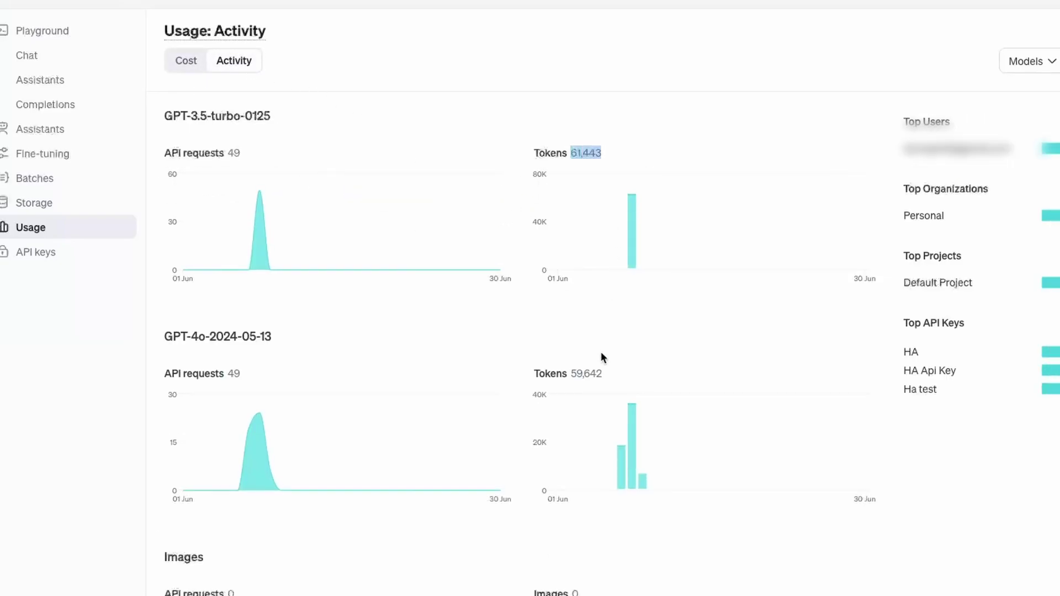
pyautogui.moveTo(591, 372); pyautogui.dragTo(615, 370)
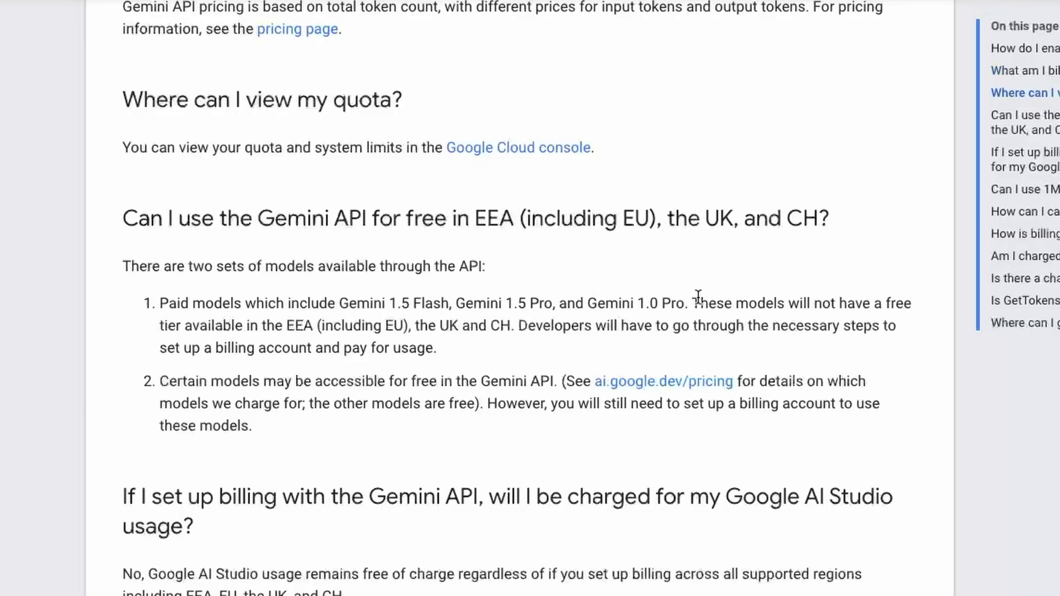
pyautogui.moveTo(694, 304); pyautogui.dragTo(639, 326)
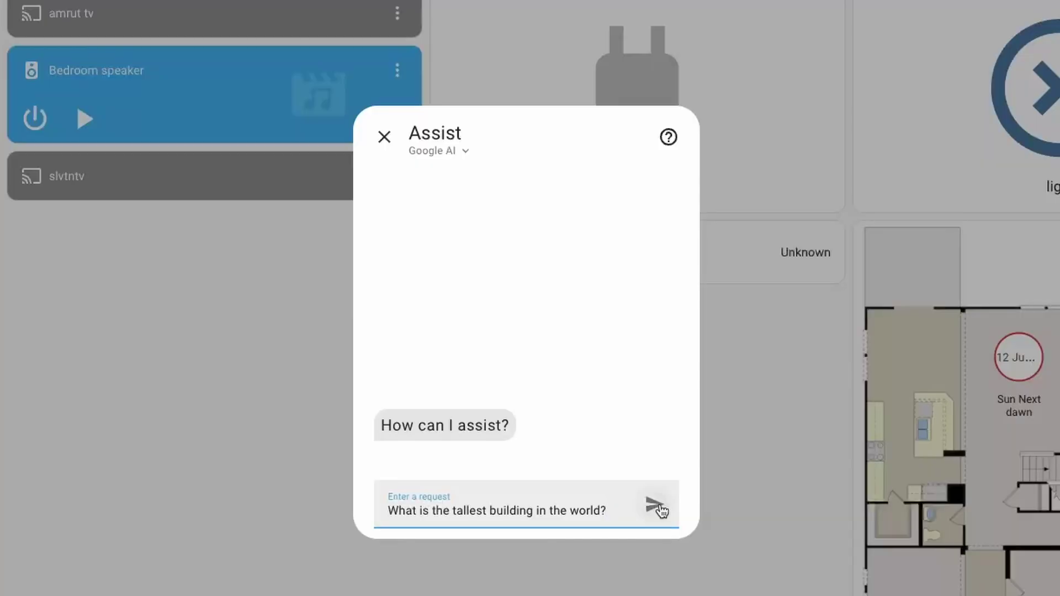
# Send the request "What is the tallest building in the world?" to the Google AI assistant in the Assist dialog.
pyautogui.click(655, 508)
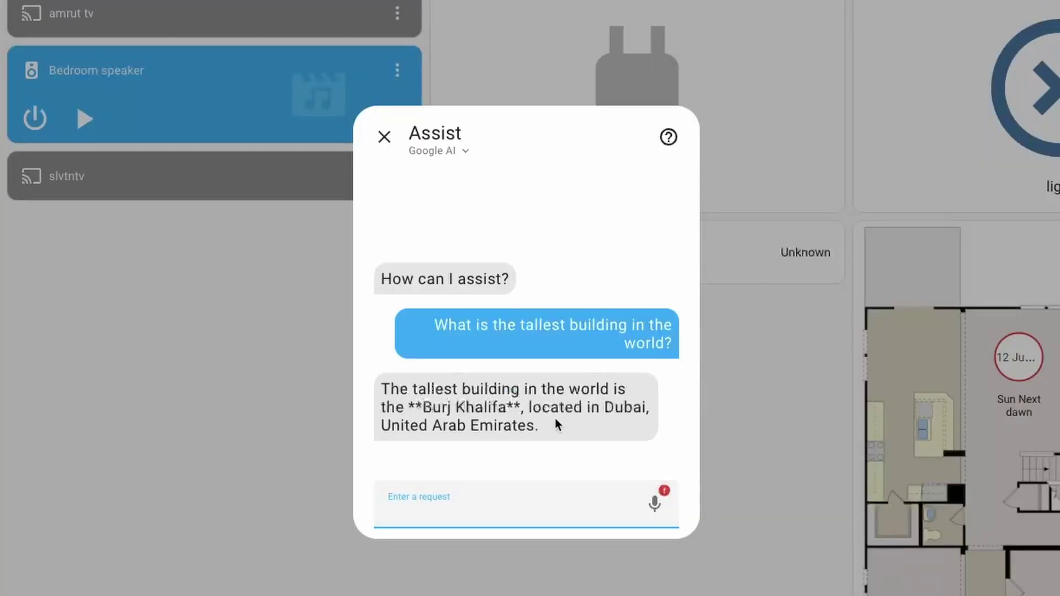